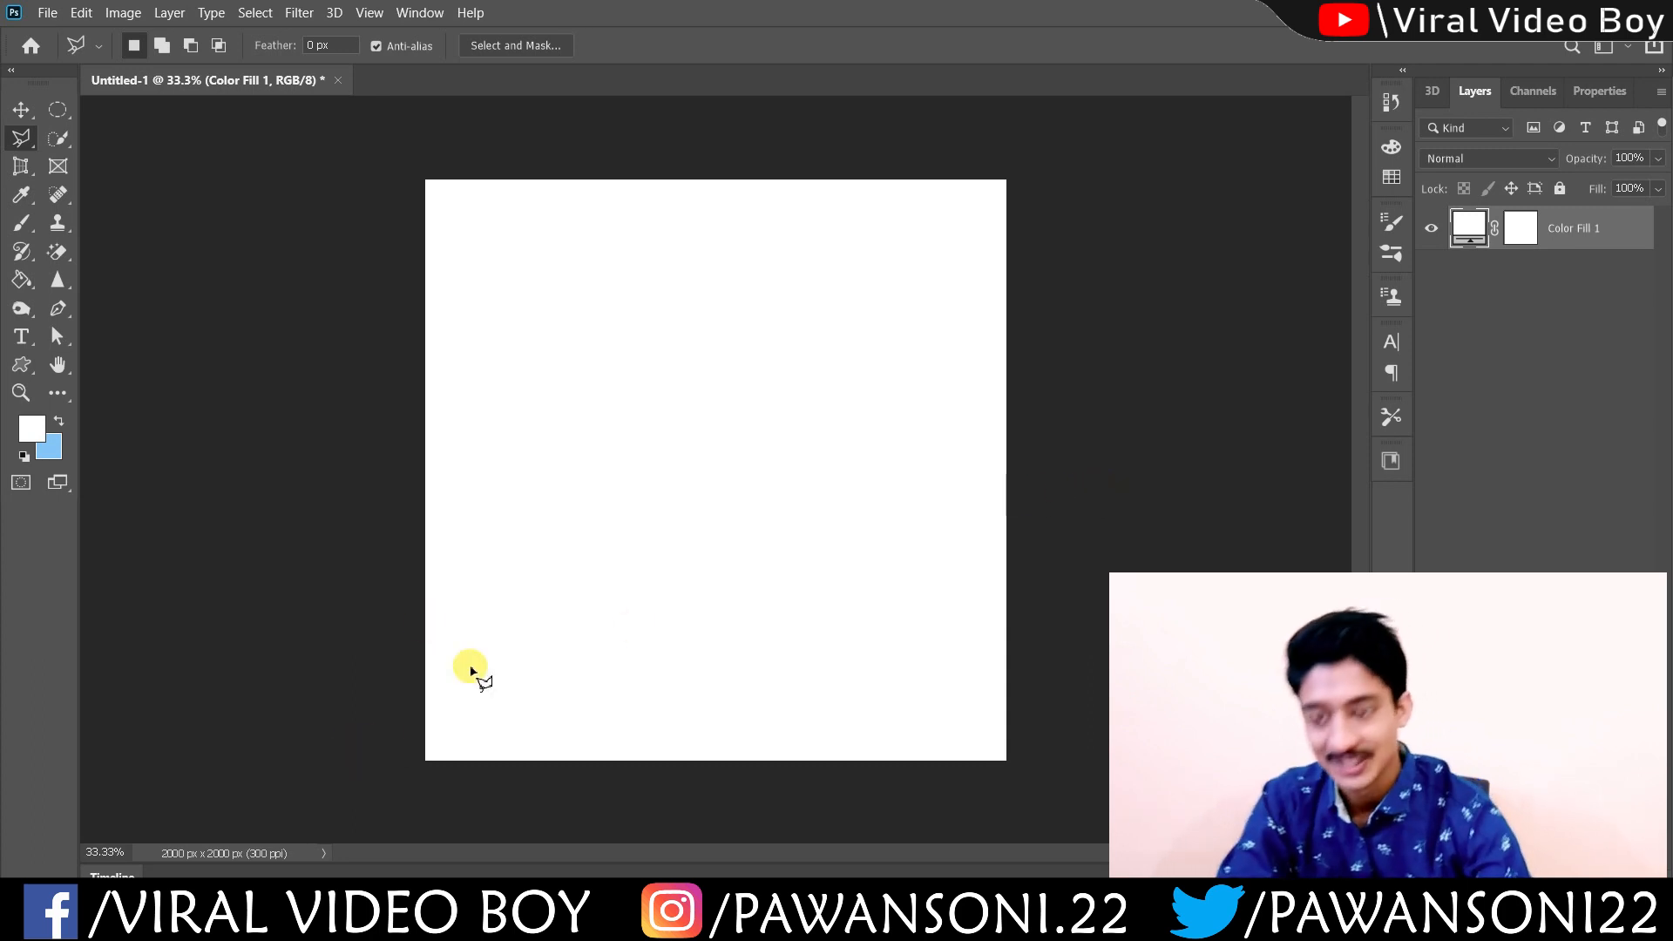
# Set the background colour to black.
pyautogui.click(46, 450)
pyautogui.moveTo(1260, 427); pyautogui.dragTo(1264, 600)
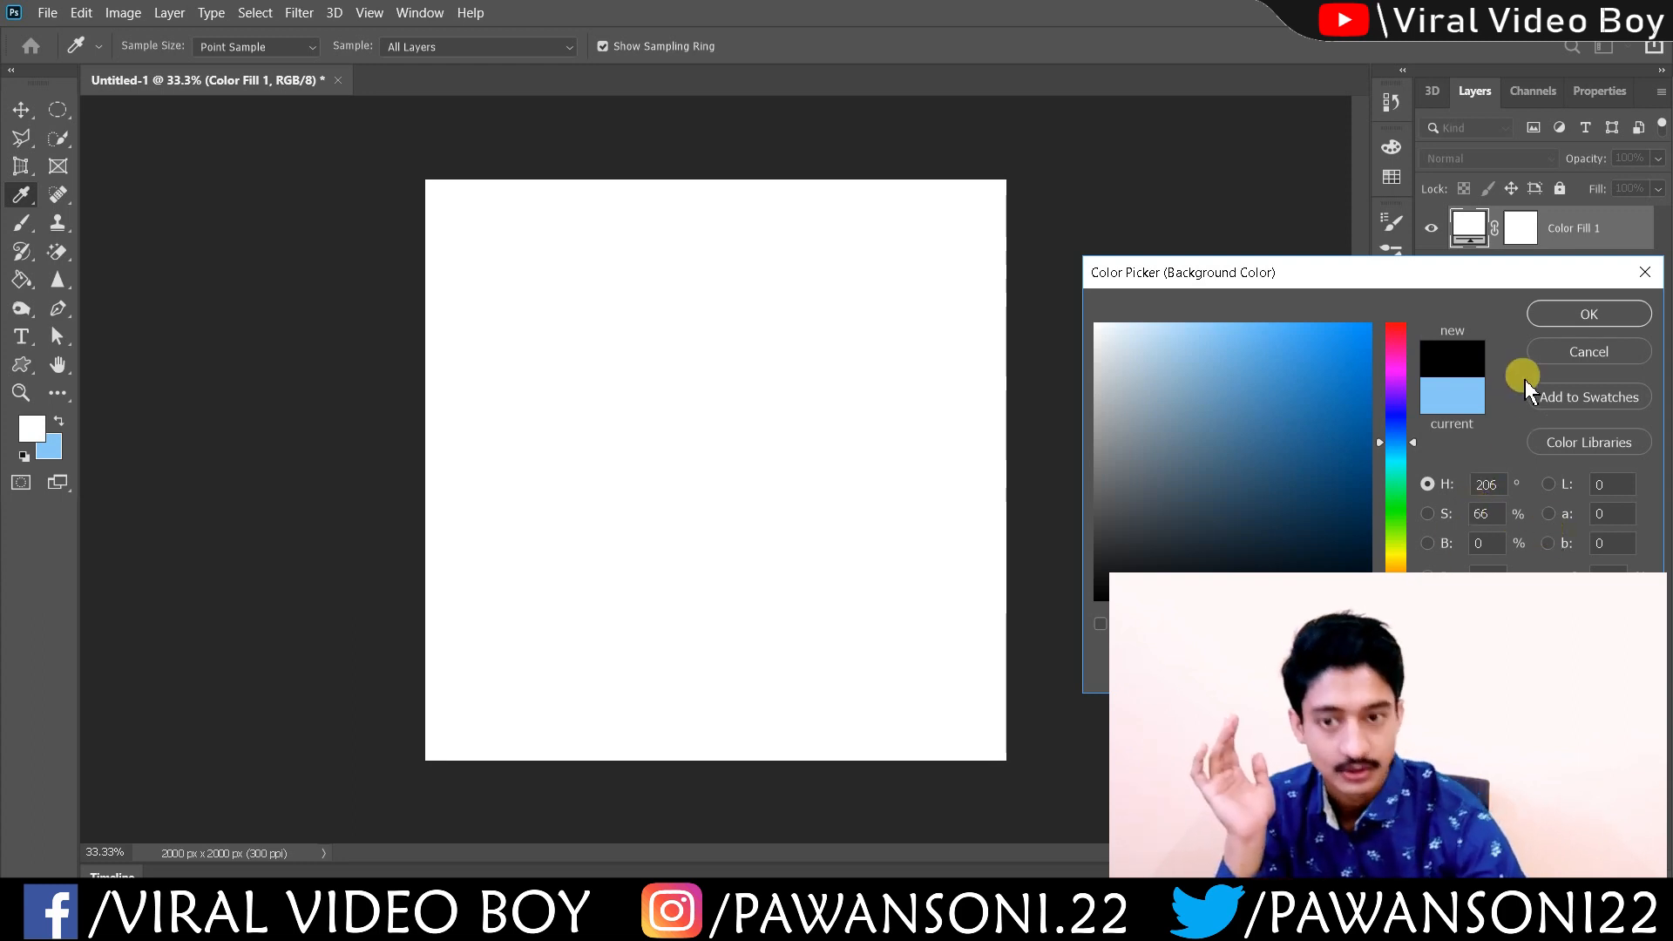
pyautogui.press('Return')
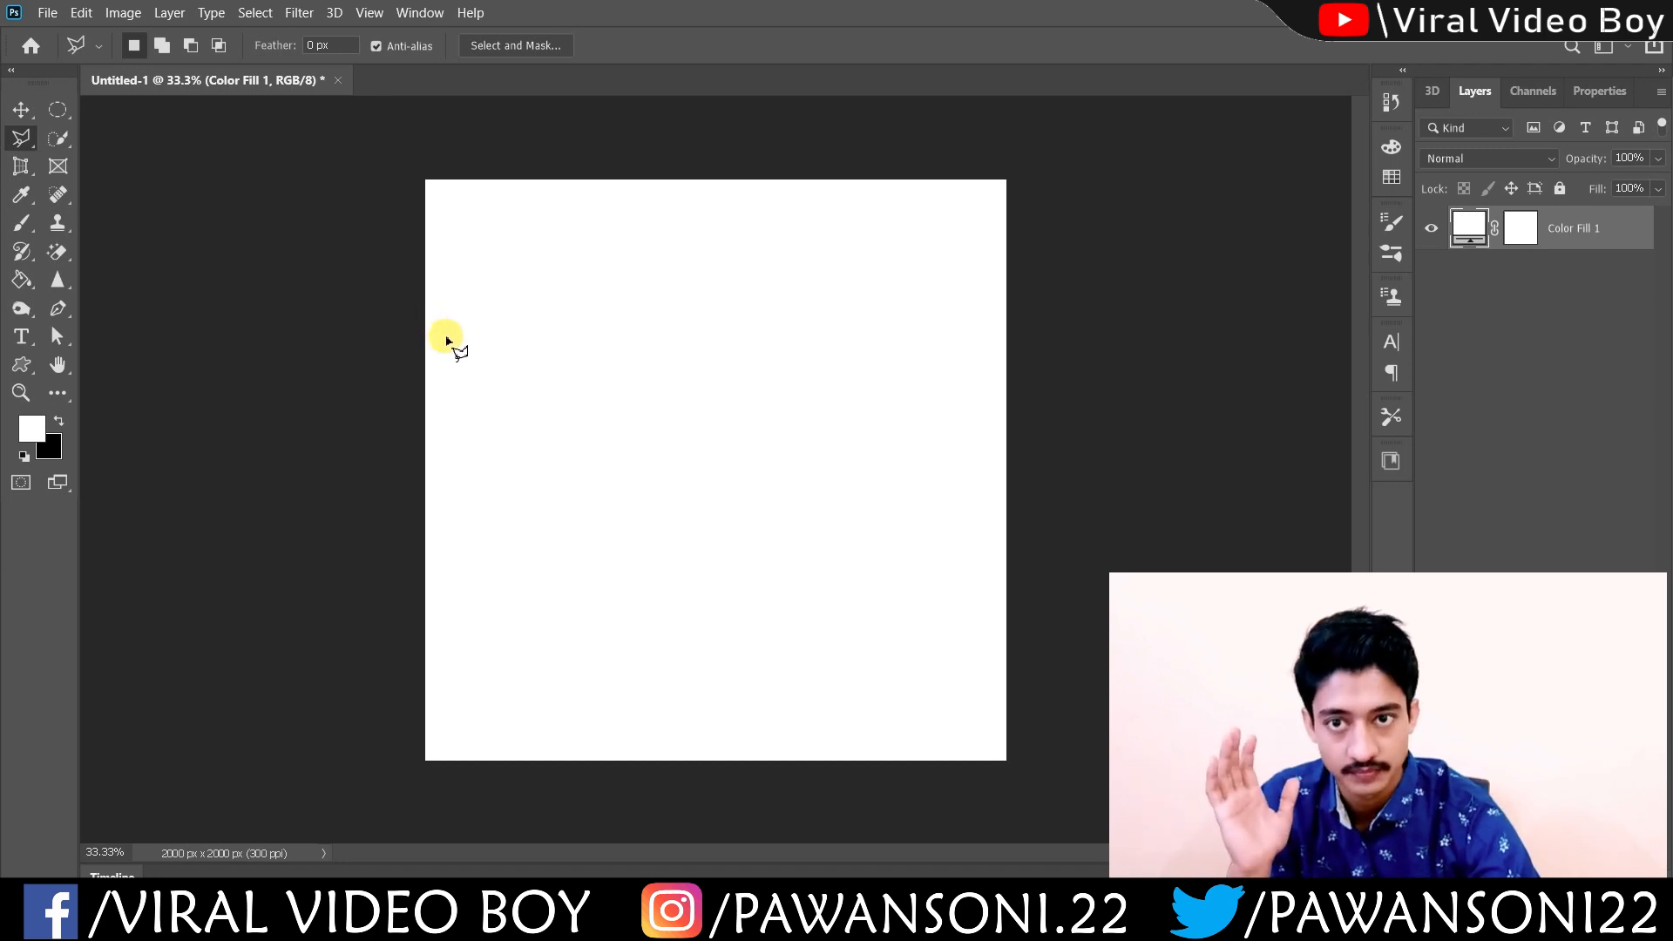
# Convert the Color Fill 1 layer to a smart object.
pyautogui.rightClick(1603, 228)
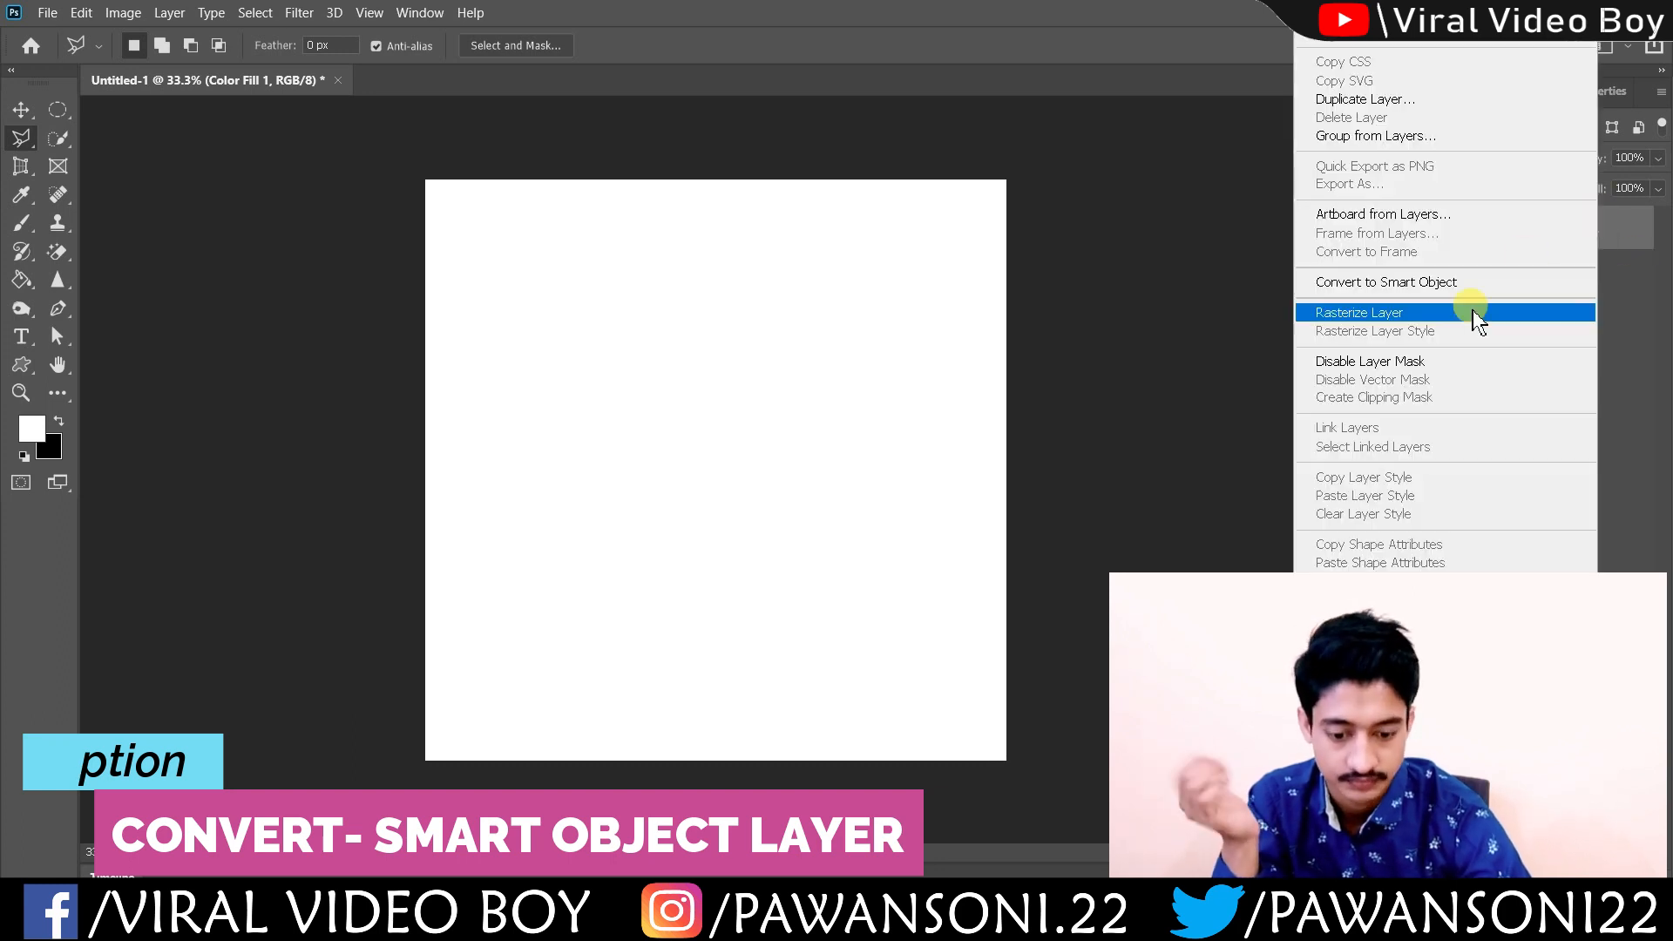
pyautogui.click(1439, 277)
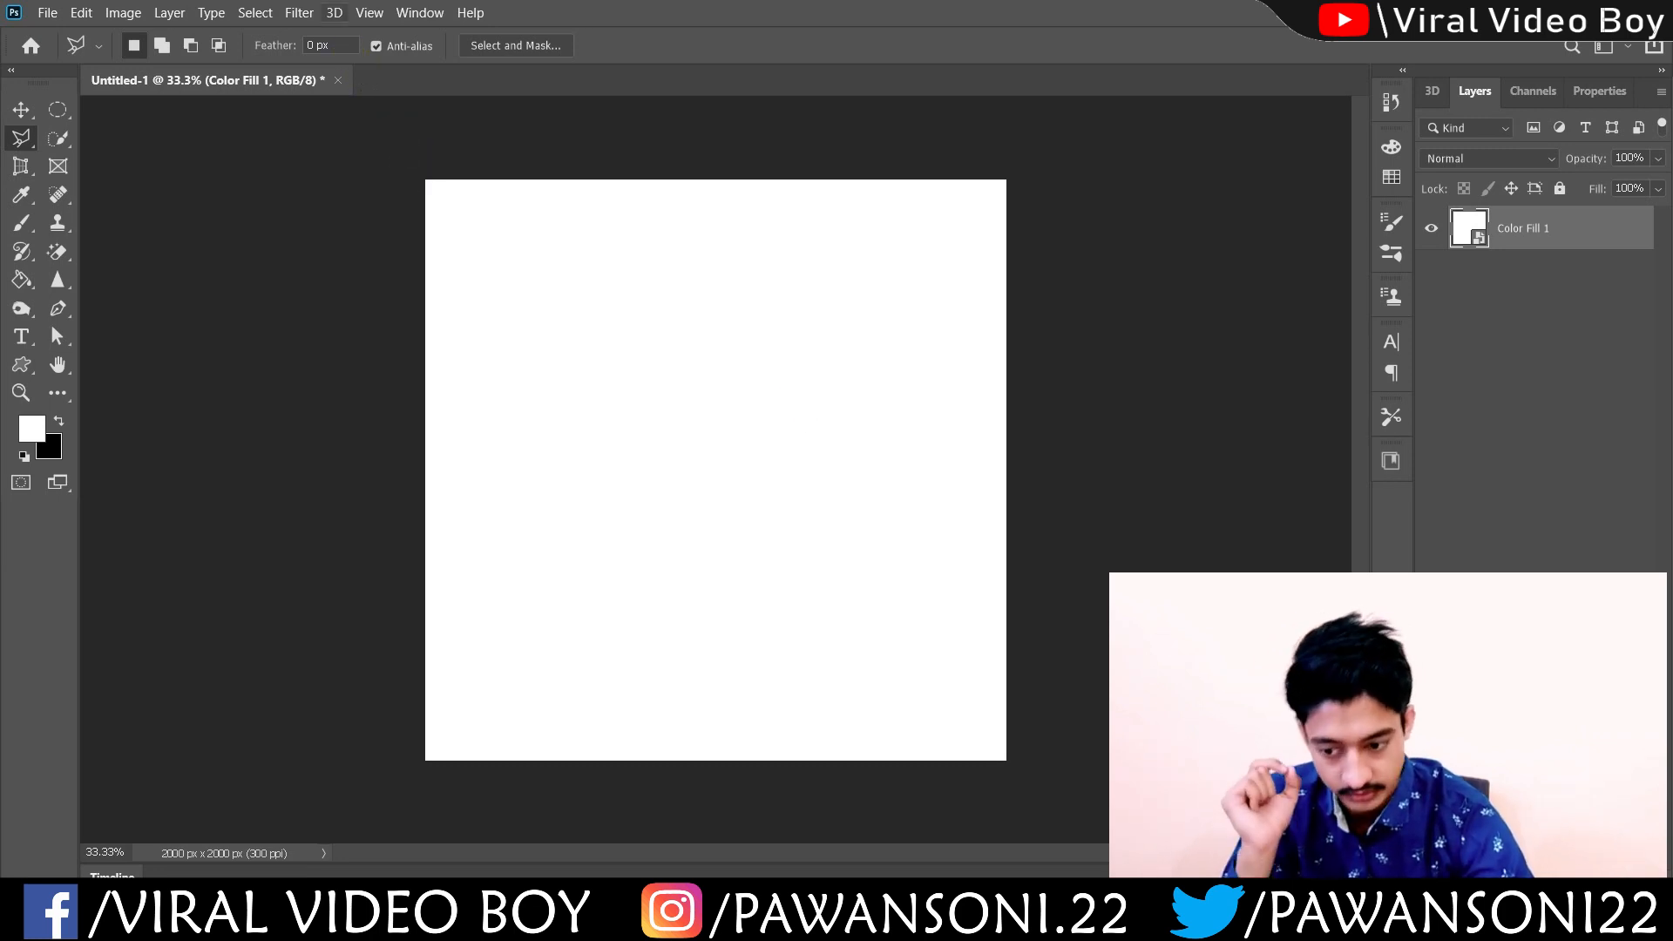
# Try the Clouds render filter in white and black on the smart object, and undo it.
pyautogui.click(299, 13)
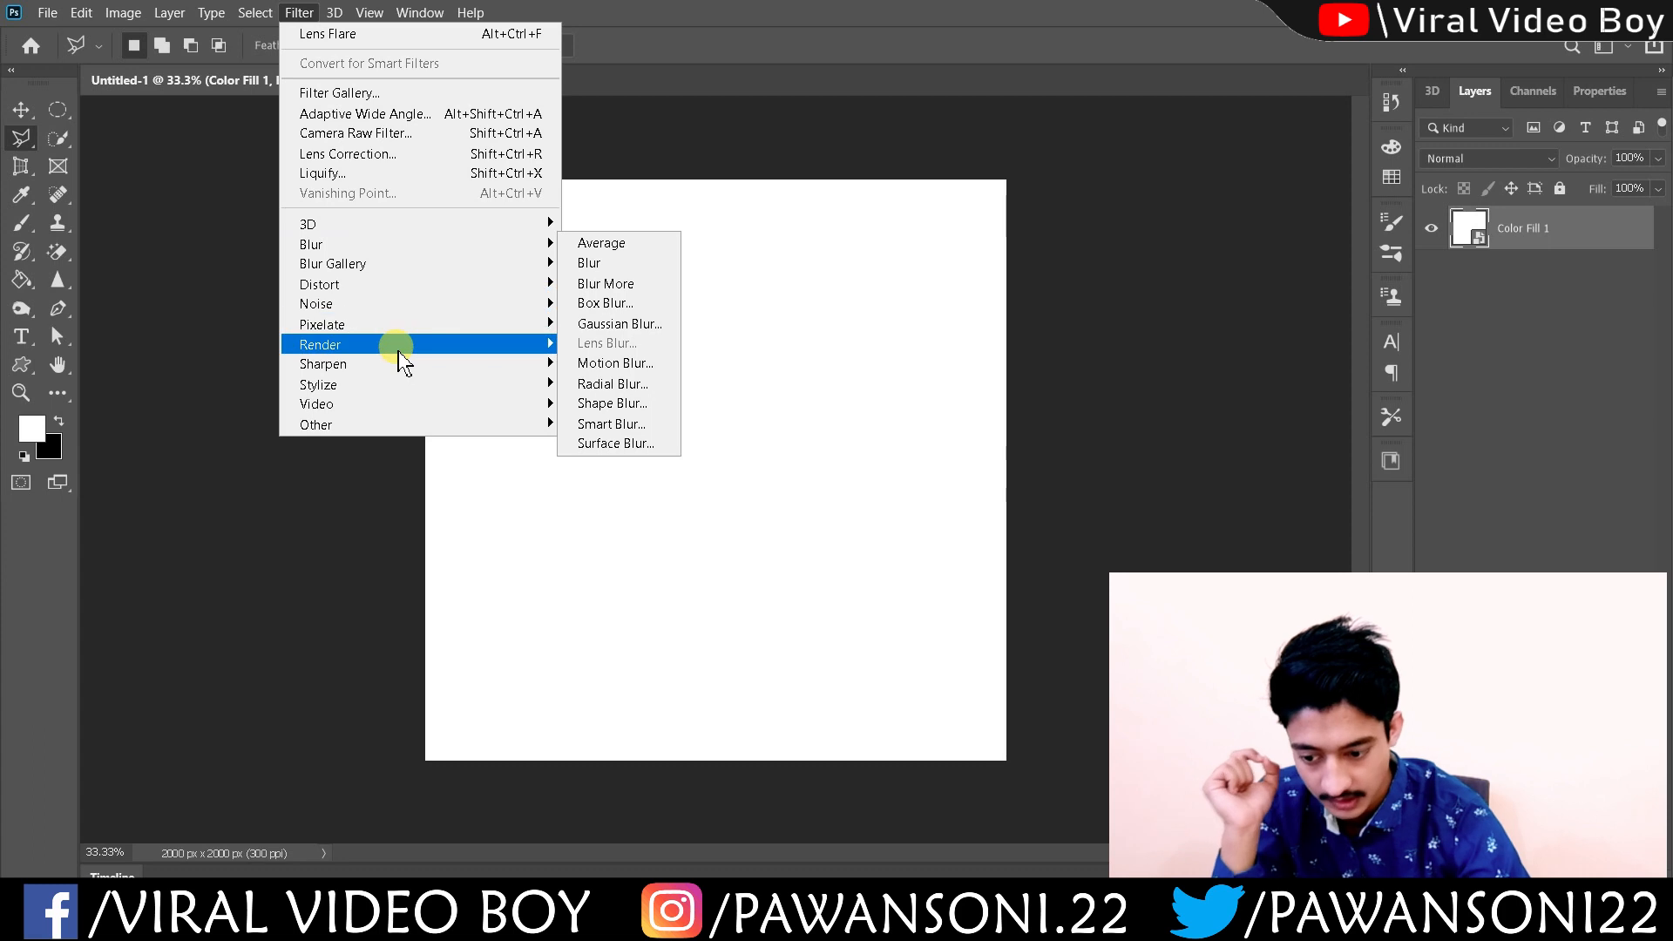
pyautogui.moveTo(406, 349)
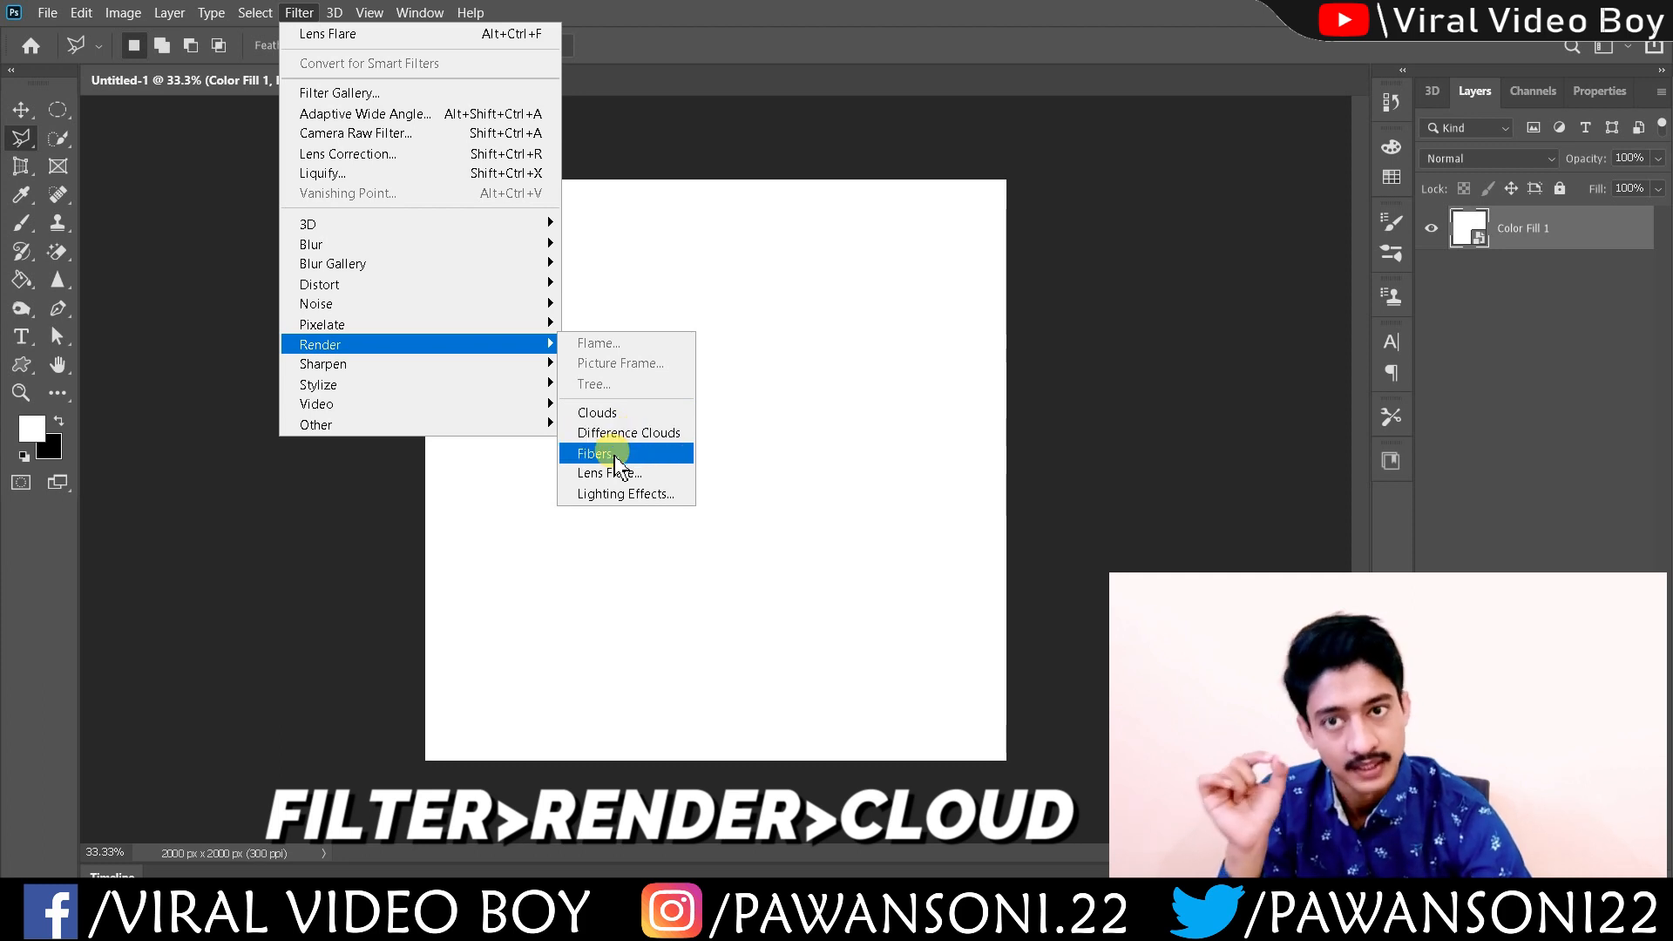
pyautogui.click(659, 414)
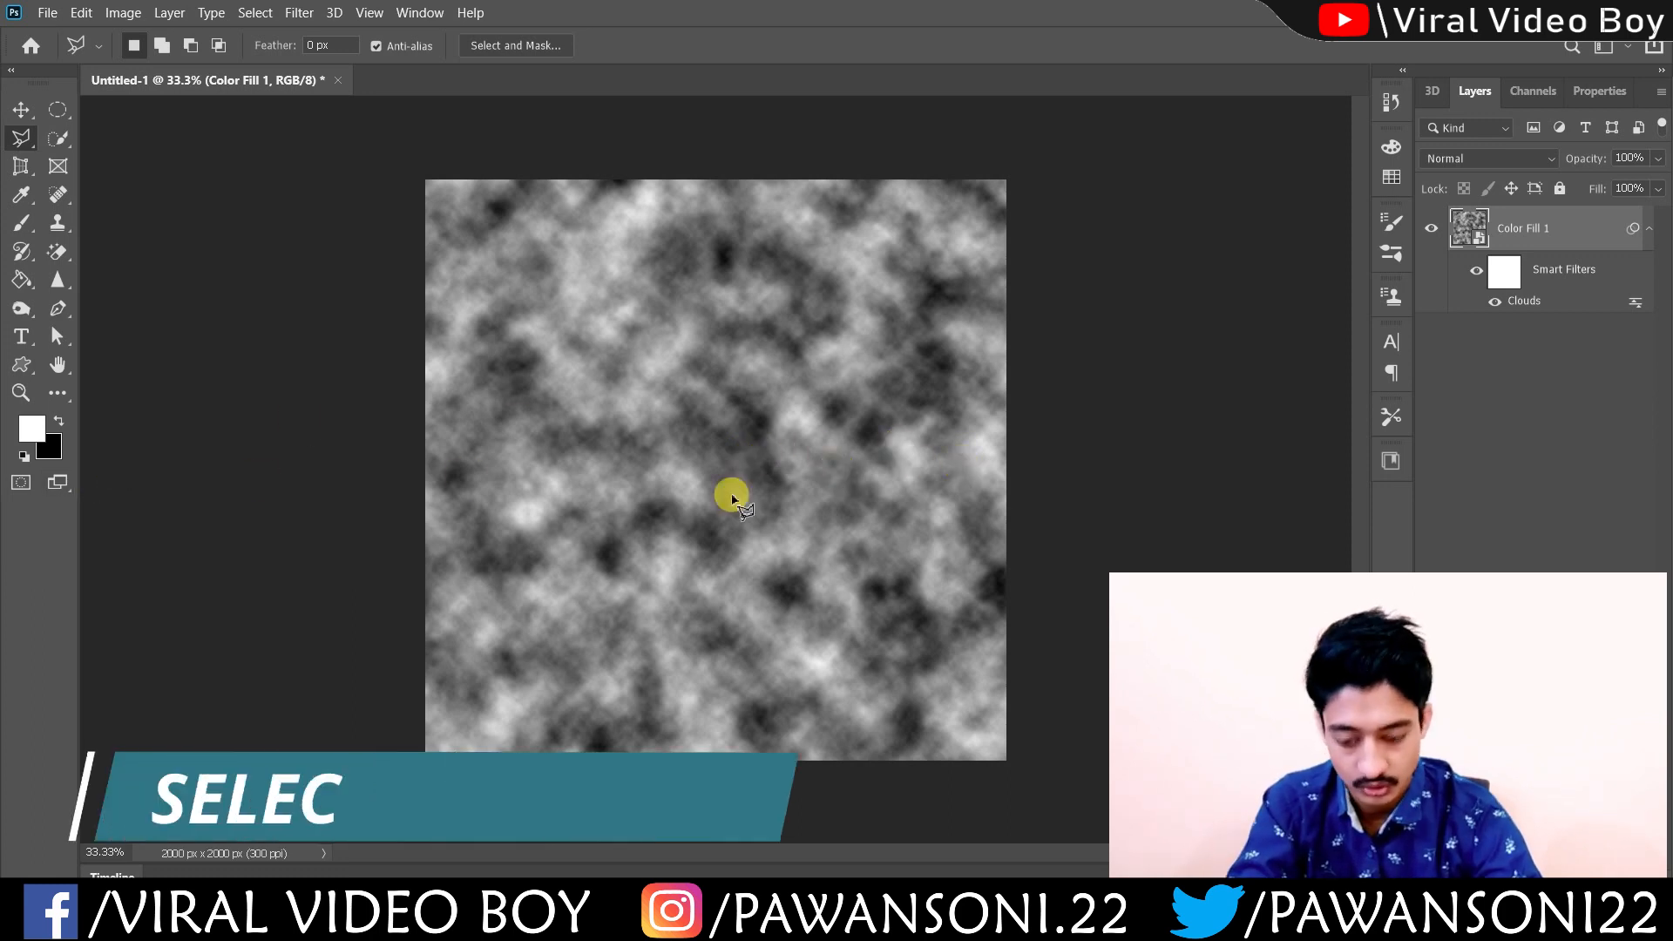
pyautogui.hotkey('ctrl', 'z')
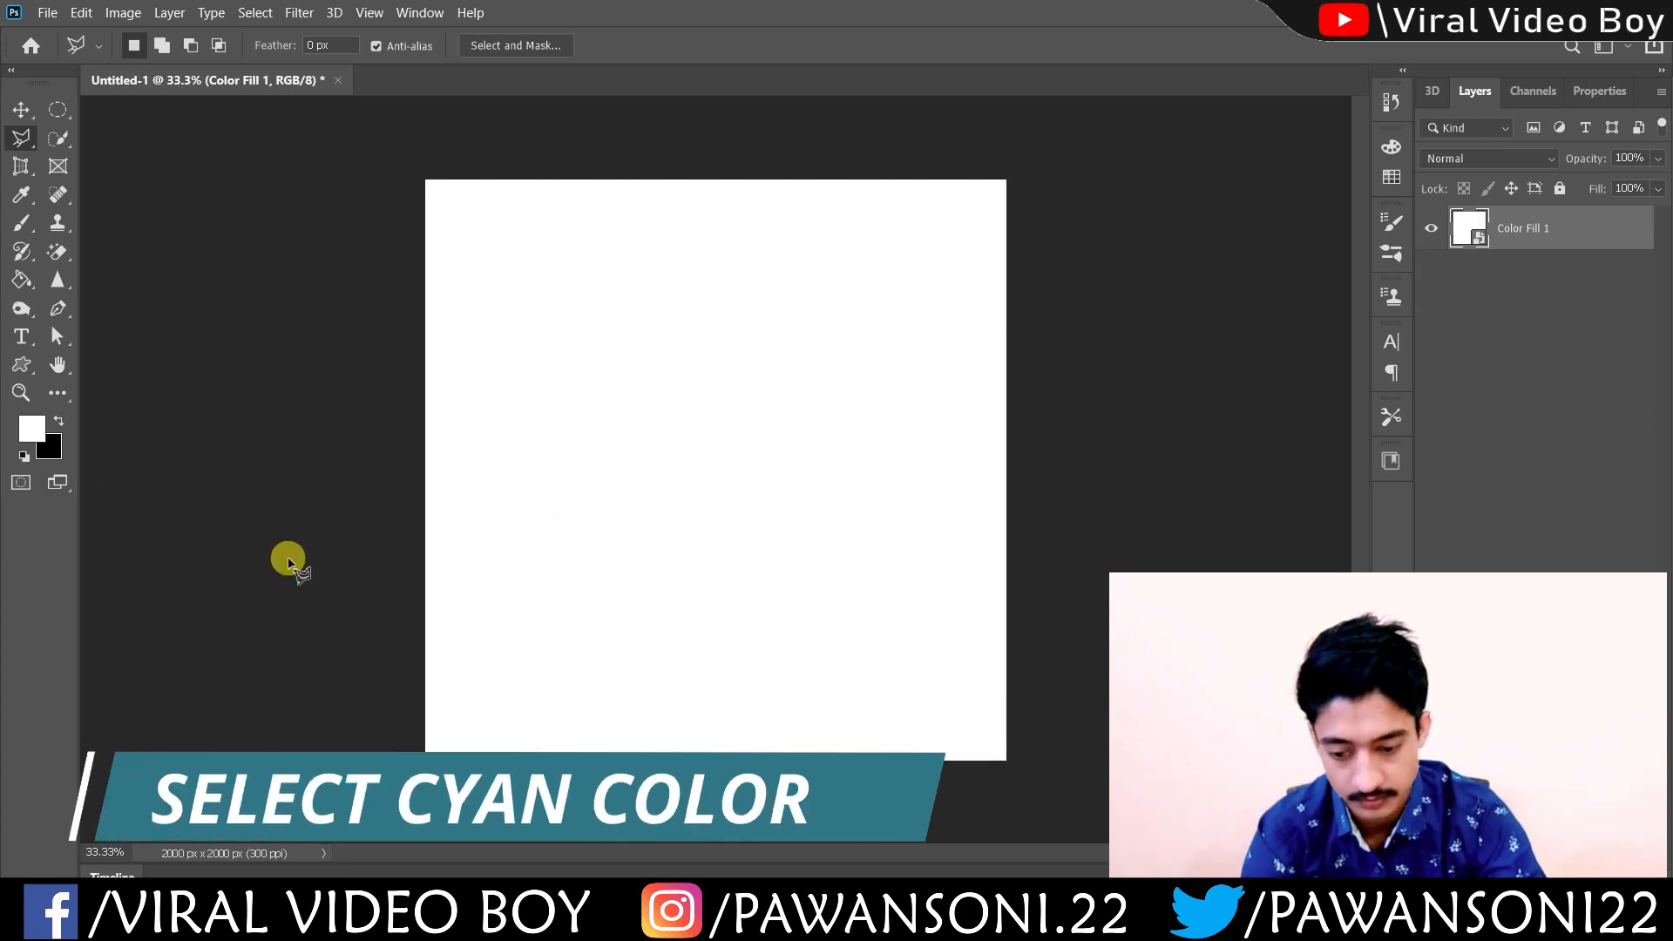
# Set the background colour to a light sky blue with hue 206, saturation 35% and brightness 100%.
pyautogui.click(47, 447)
pyautogui.click(1192, 324)
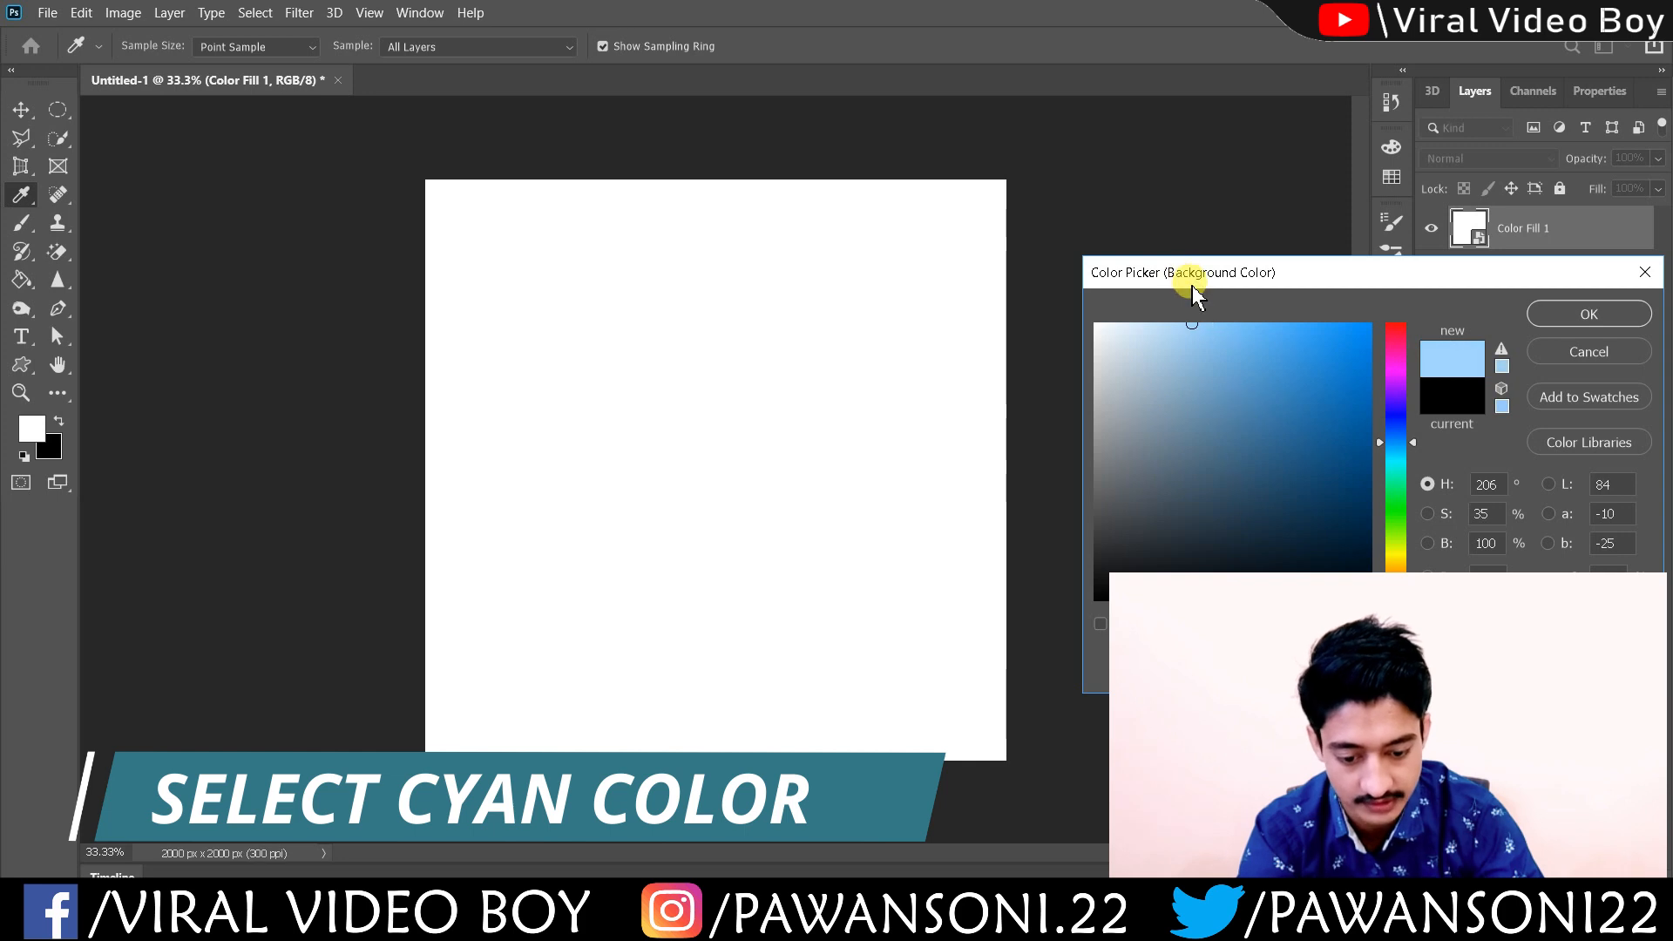
pyautogui.click(1586, 314)
pyautogui.press('l')
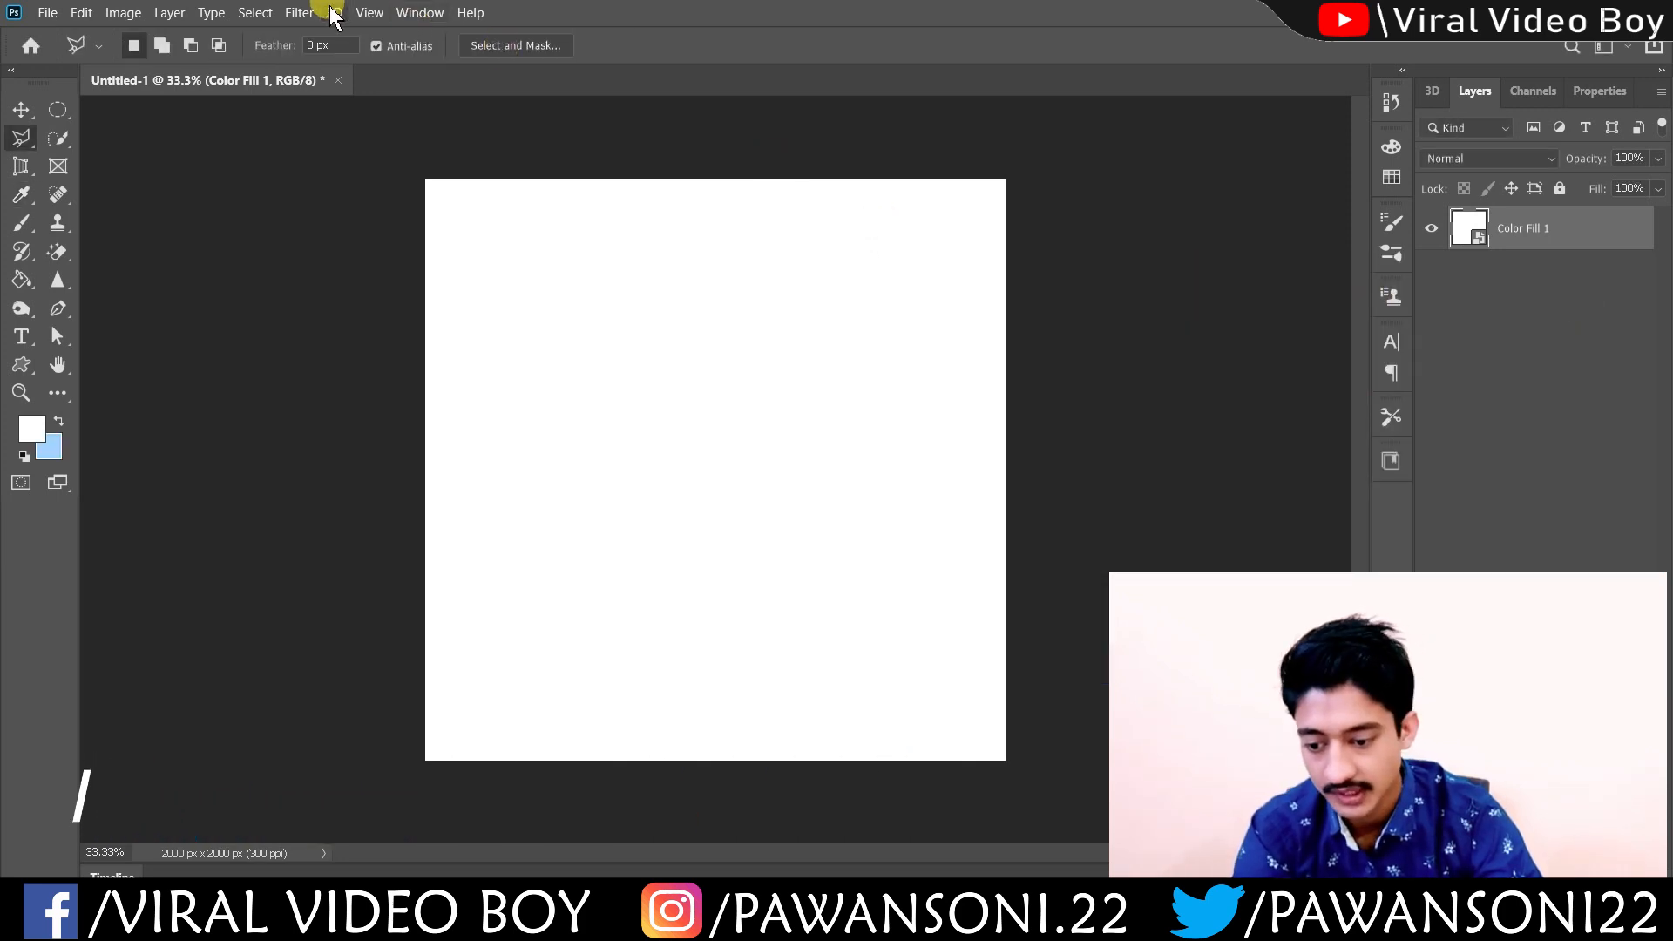
# Apply the Clouds render filter to the Color Fill 1 smart object using white and light blue.
pyautogui.click(302, 14)
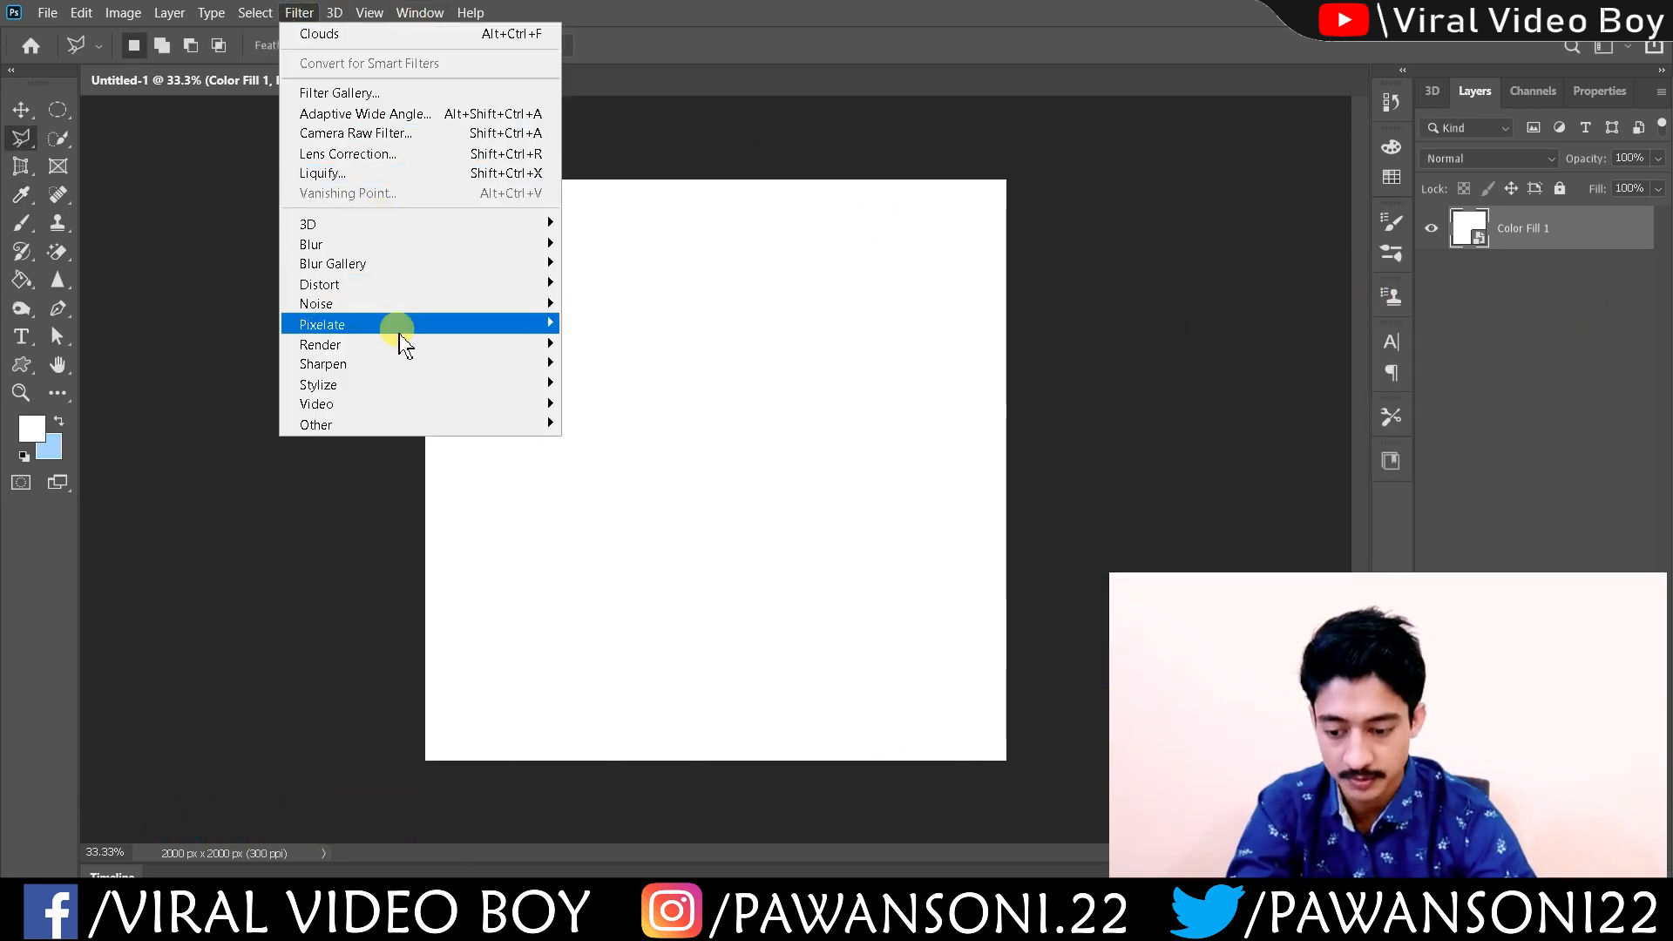
pyautogui.moveTo(410, 352)
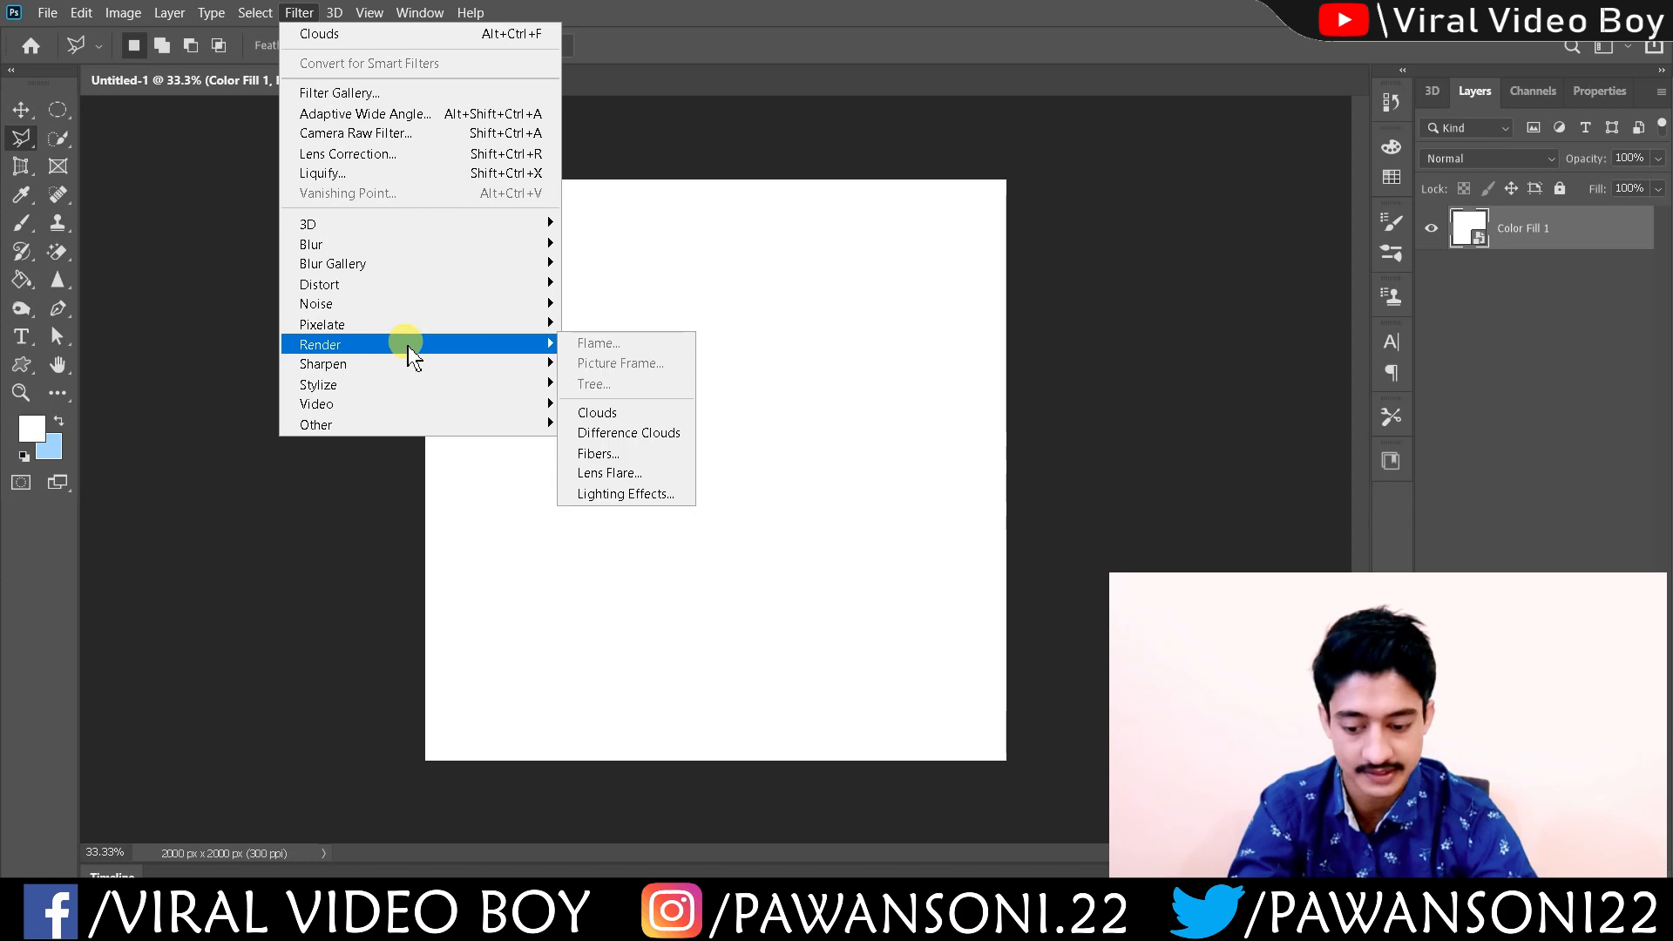
pyautogui.click(599, 415)
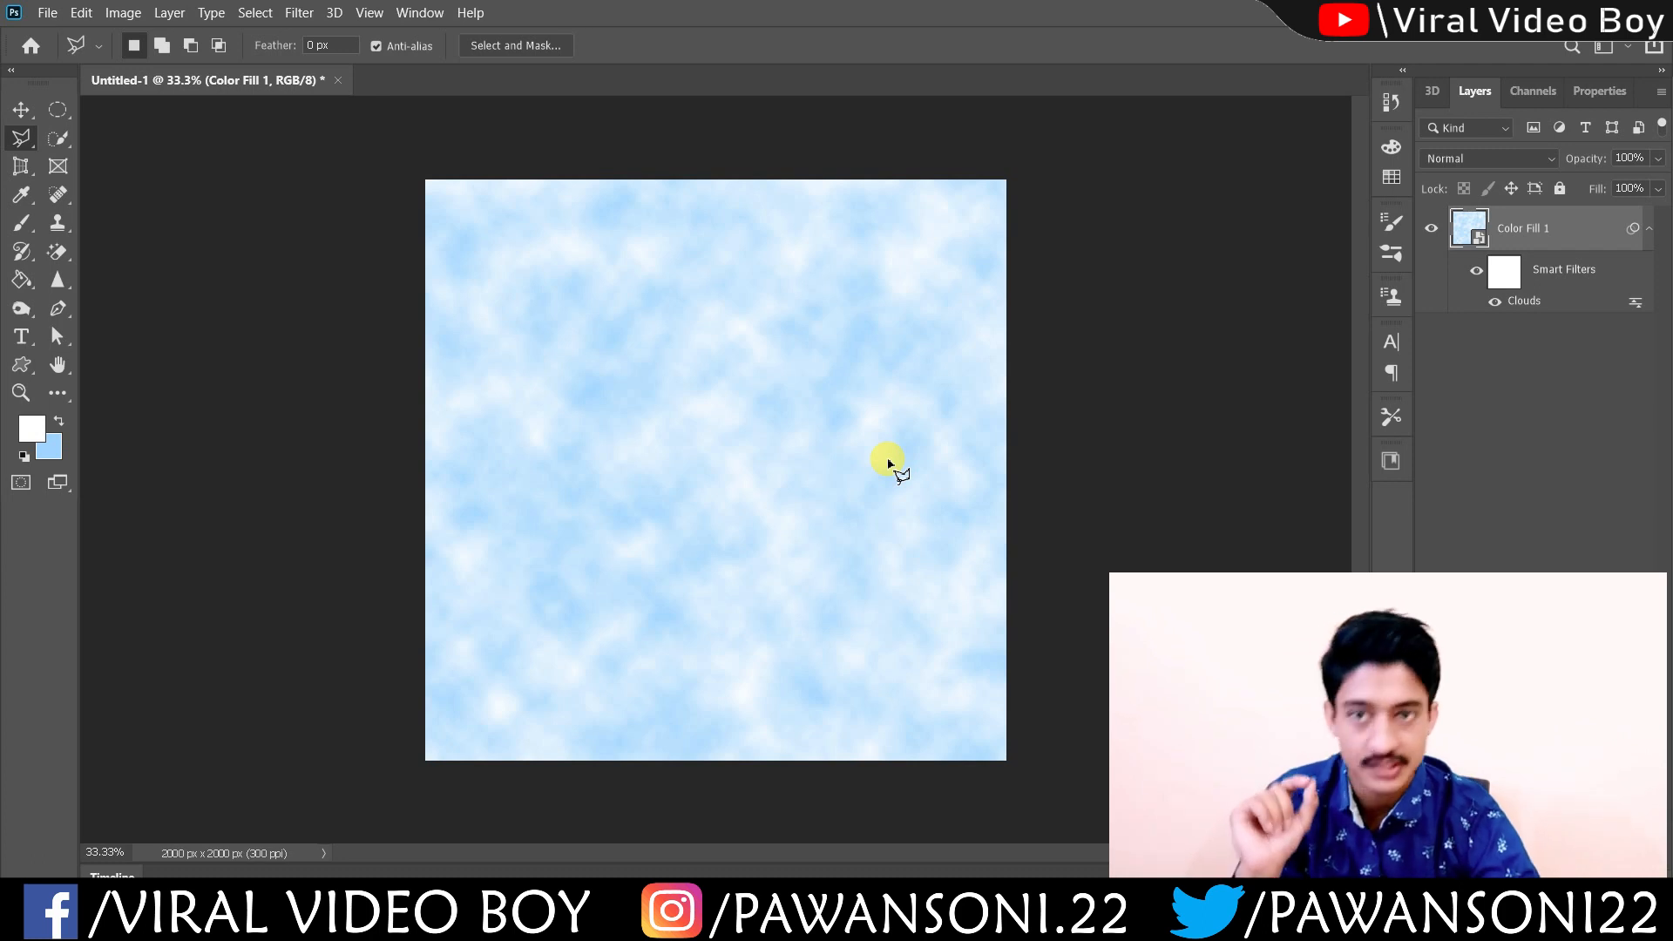
# Lower the opacity of the Color Fill 1 clouds layer to 88%.
pyautogui.moveTo(1580, 159); pyautogui.dragTo(1576, 160)
pyautogui.click(1535, 422)
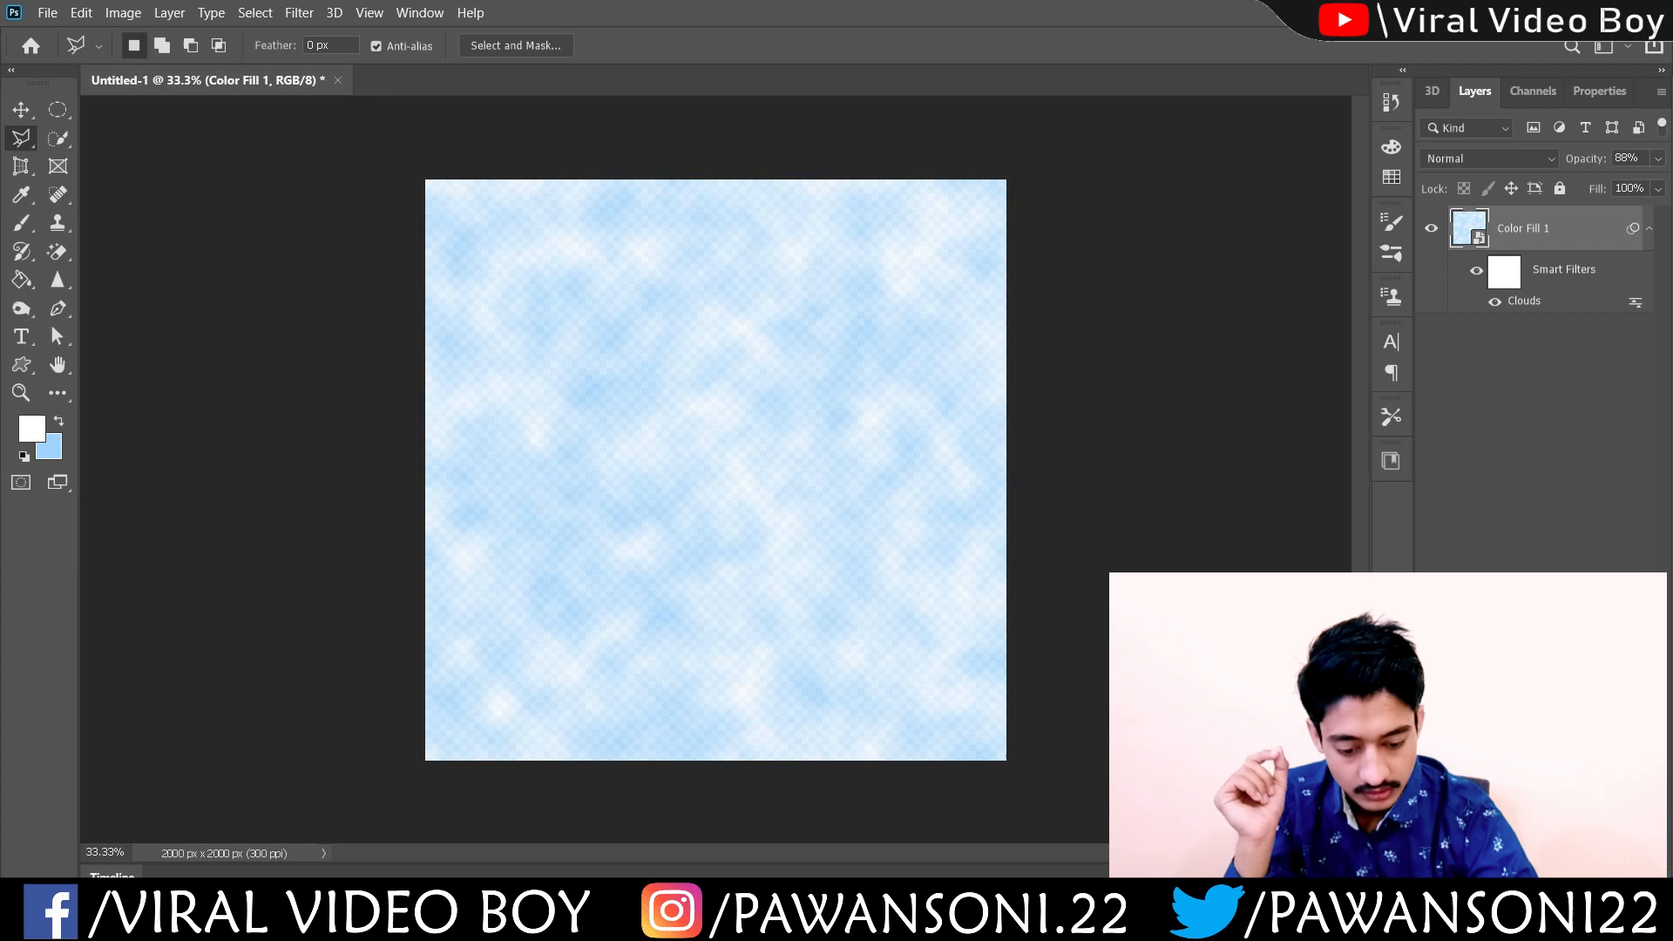
# Add a white solid colour fill layer and place it beneath the Color Fill 1 clouds layer.
pyautogui.click(1551, 862)
pyautogui.click(1486, 499)
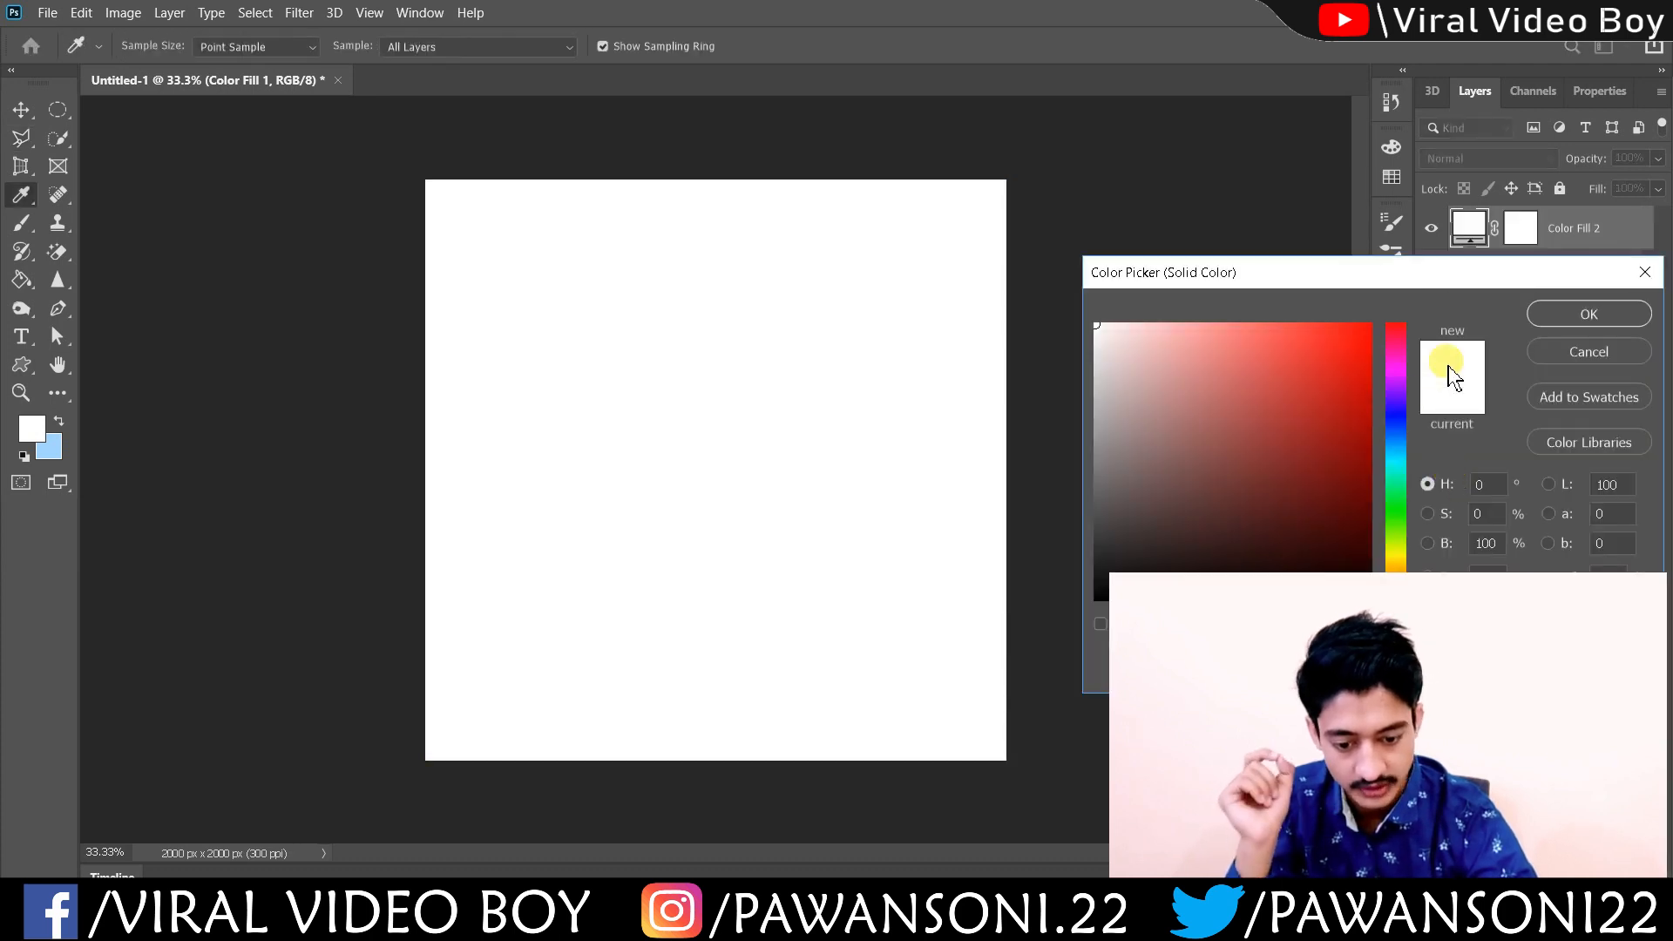
pyautogui.moveTo(1263, 374); pyautogui.dragTo(1030, 299)
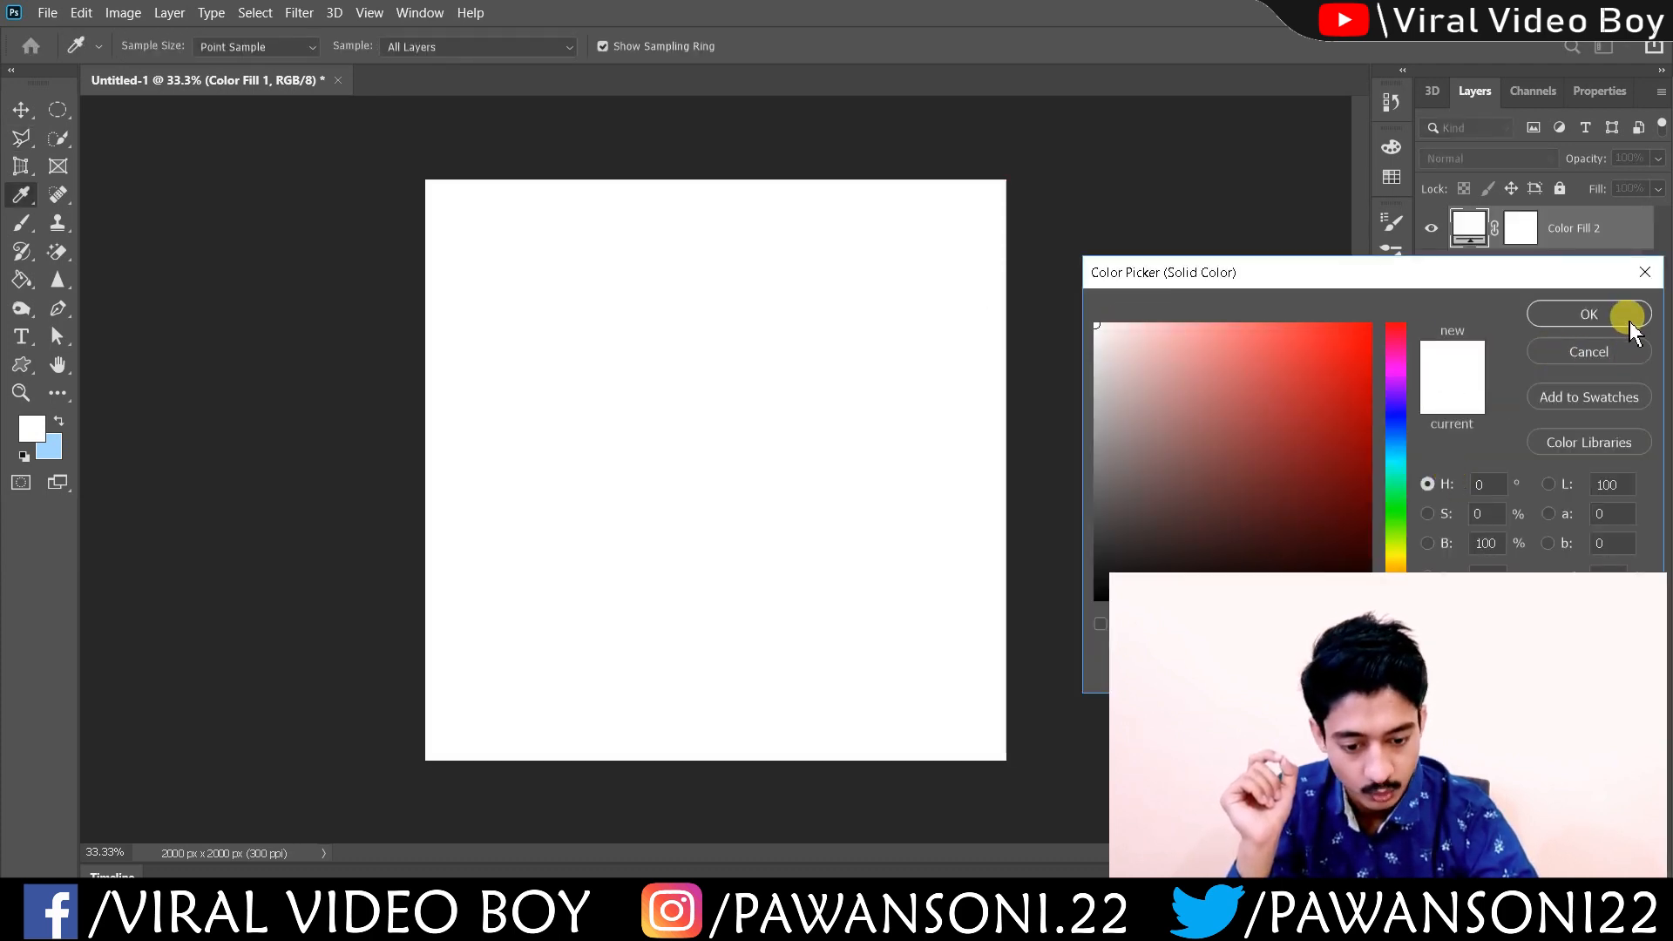
pyautogui.click(1627, 318)
pyautogui.moveTo(1572, 239); pyautogui.dragTo(1569, 357)
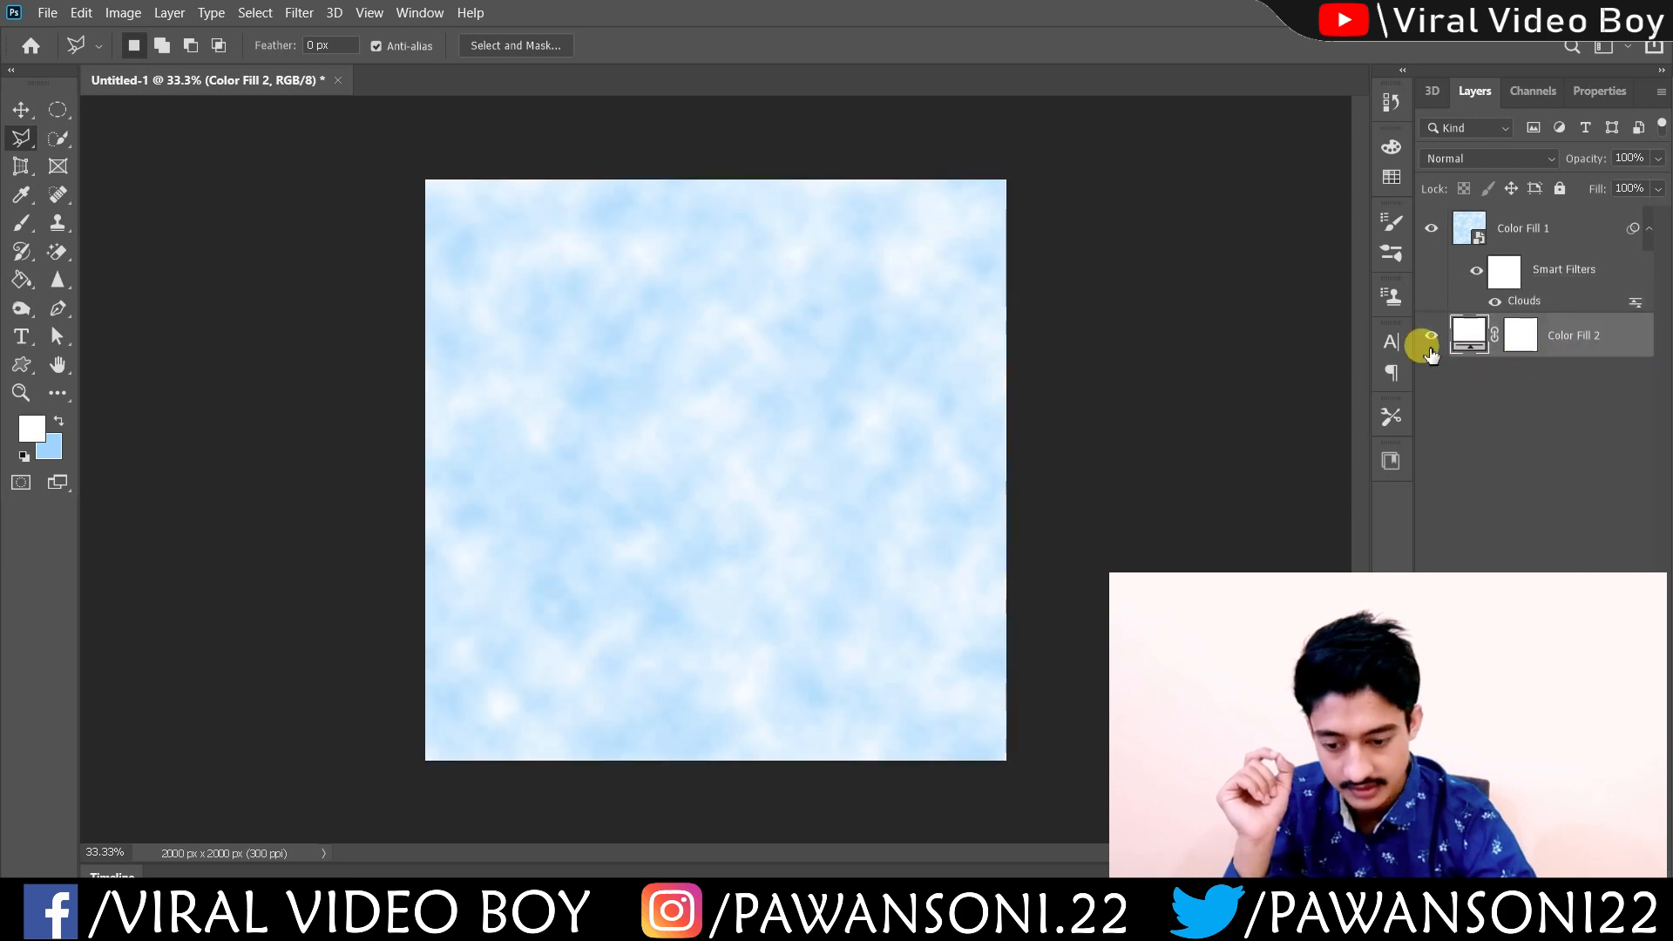
# Test a reduced opacity on the Color Fill 1 clouds layer and set it to 100%.
pyautogui.click(1531, 230)
pyautogui.moveTo(1586, 158)
pyautogui.mouseDown()
pyautogui.moveTo(1599, 166)
pyautogui.moveTo(1569, 163)
pyautogui.mouseUp()
pyautogui.click(1626, 158)
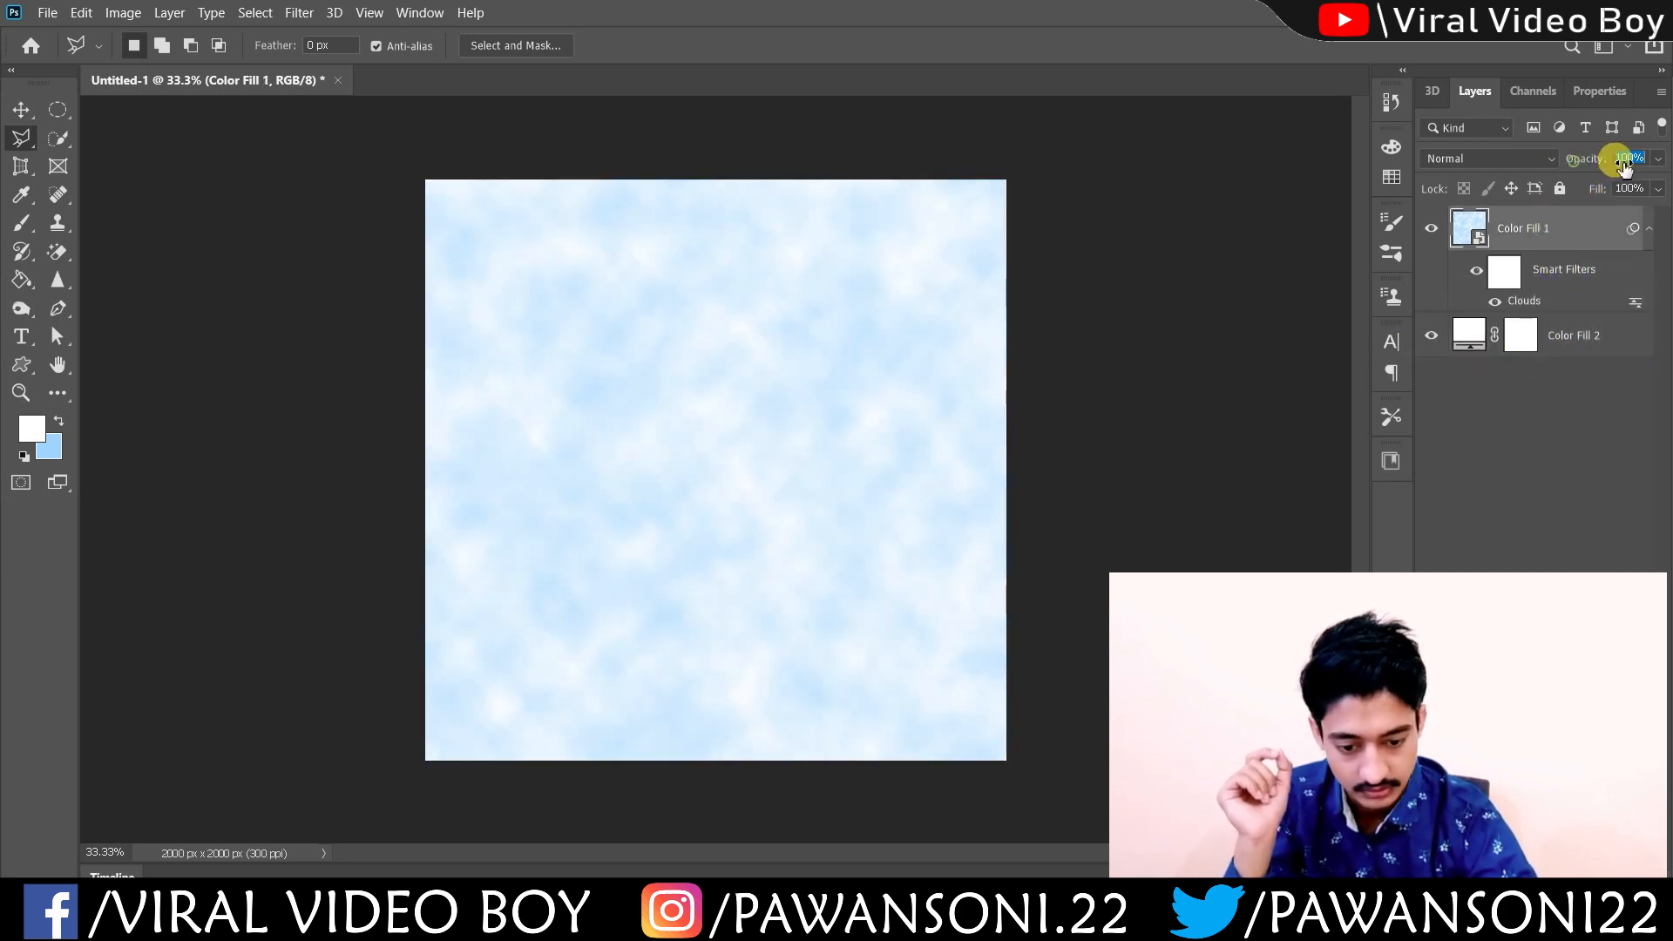
pyautogui.press('Return')
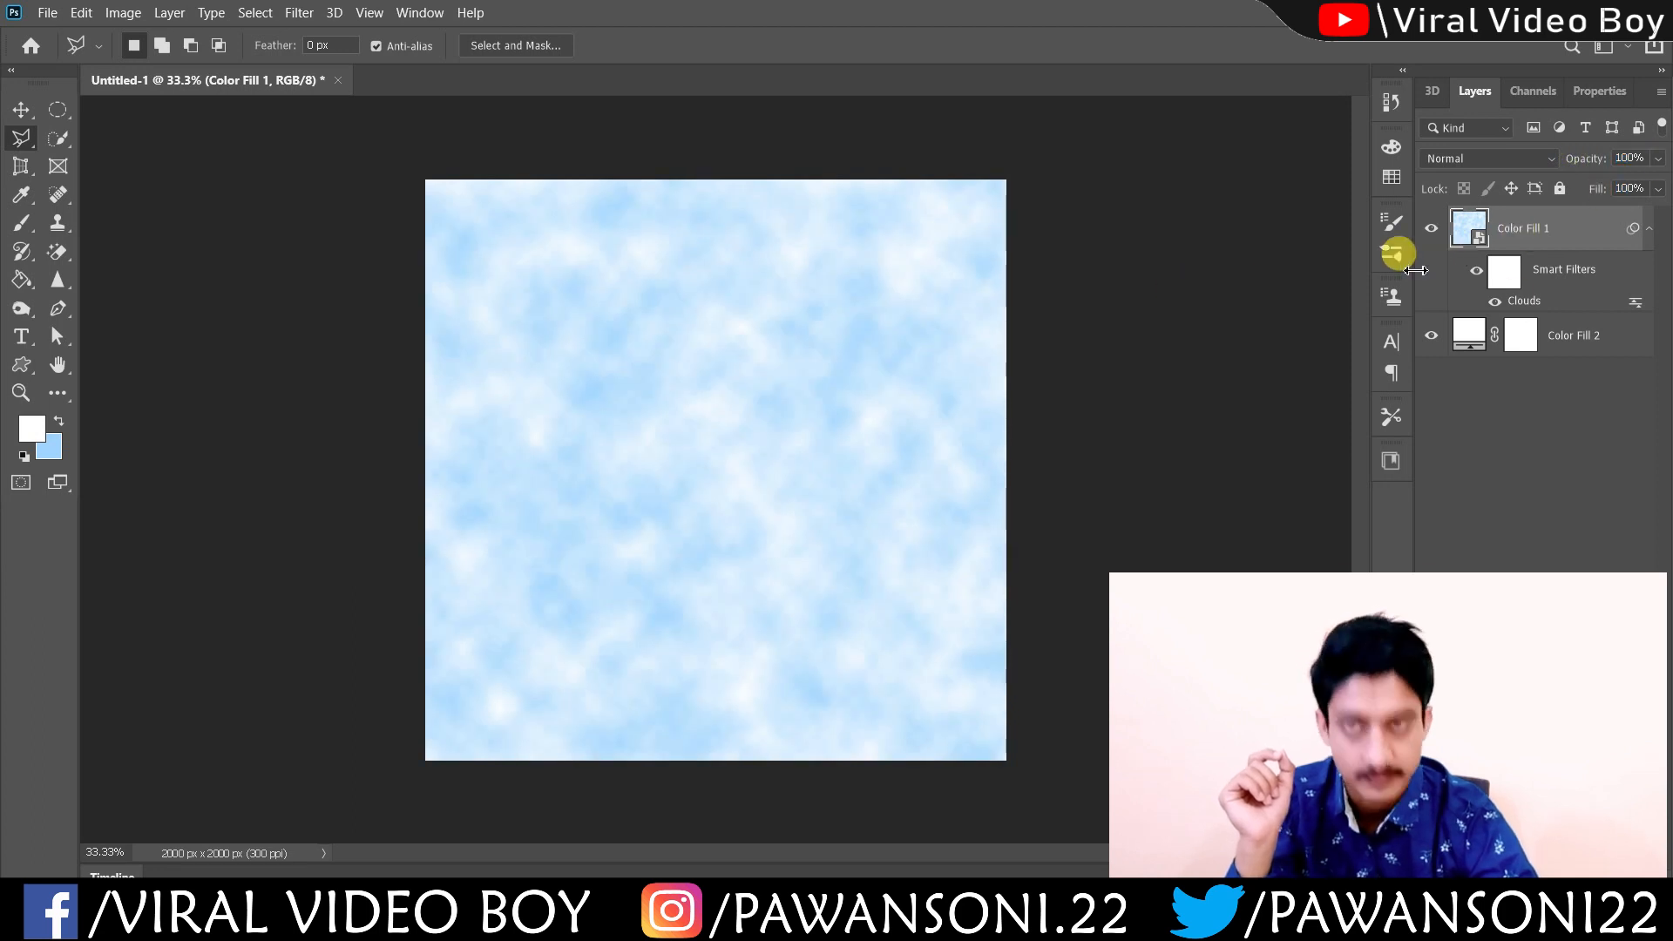
# Apply the Sharpen filter to the Color Fill 1 clouds layer.
pyautogui.click(307, 13)
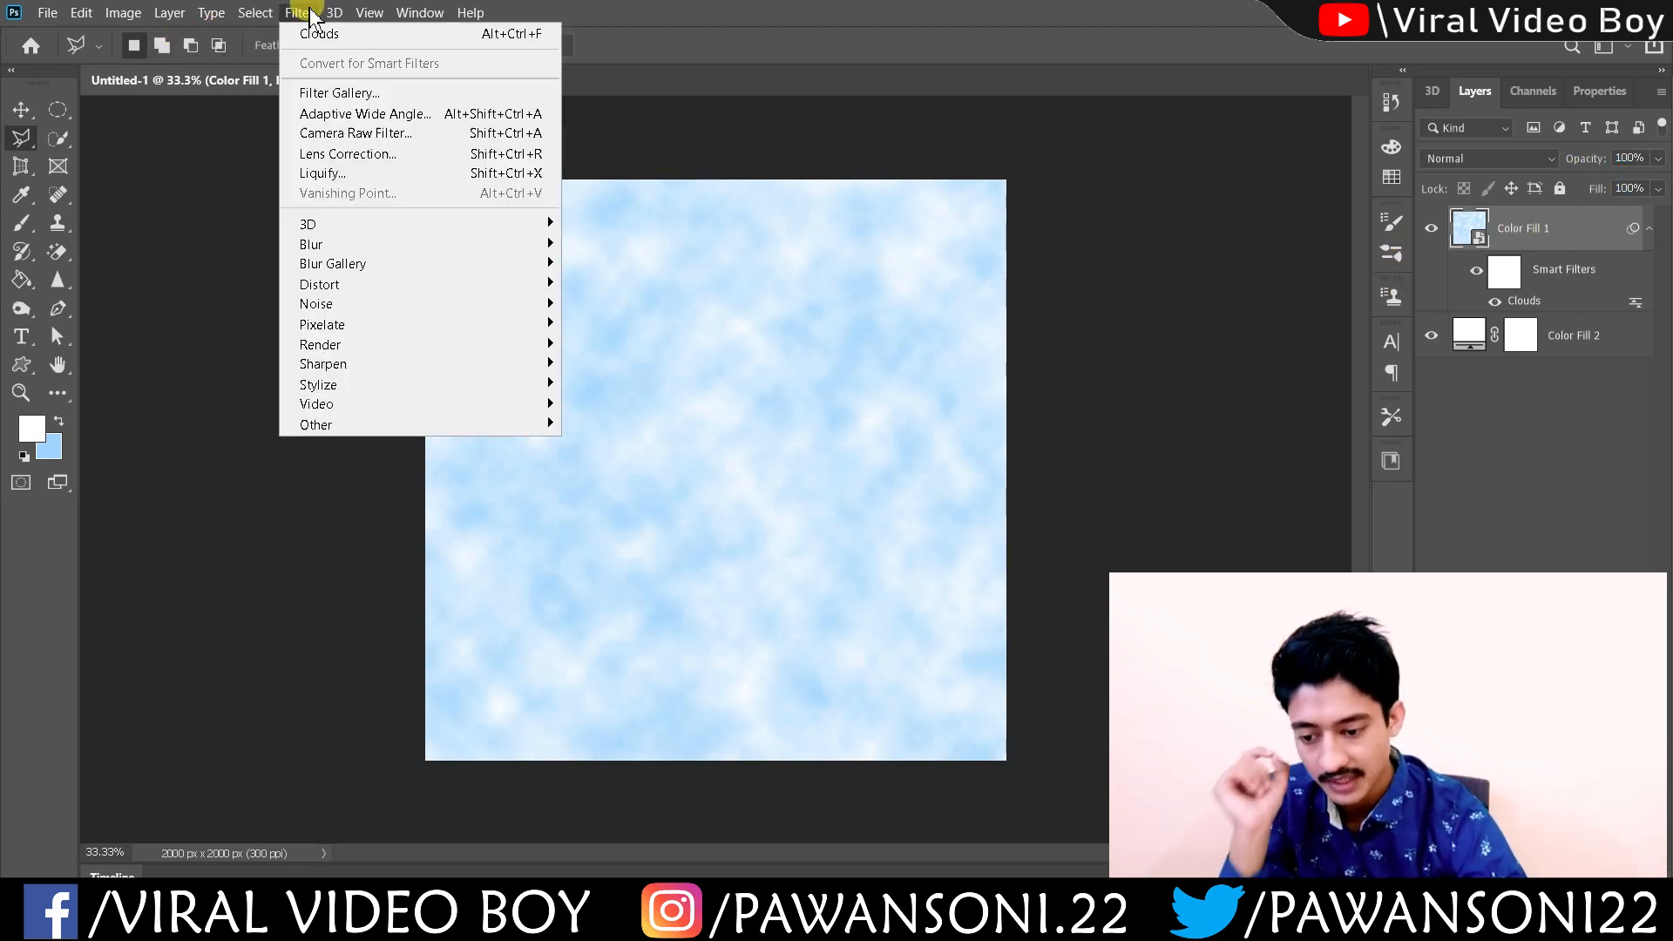
pyautogui.moveTo(381, 344)
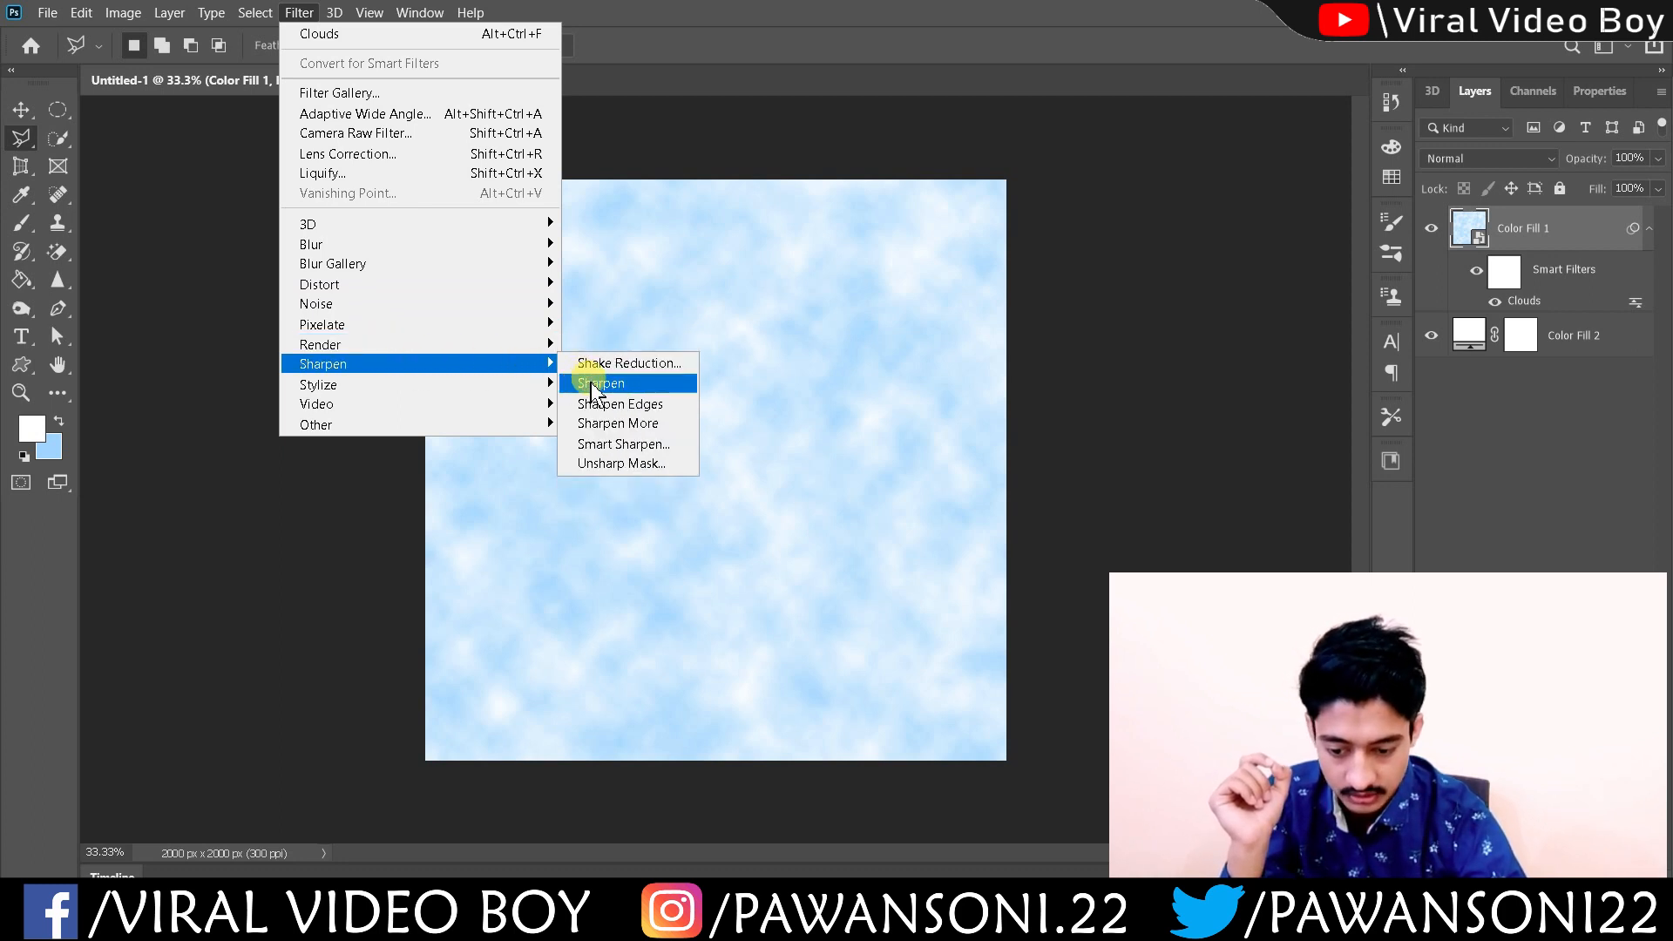
pyautogui.click(594, 384)
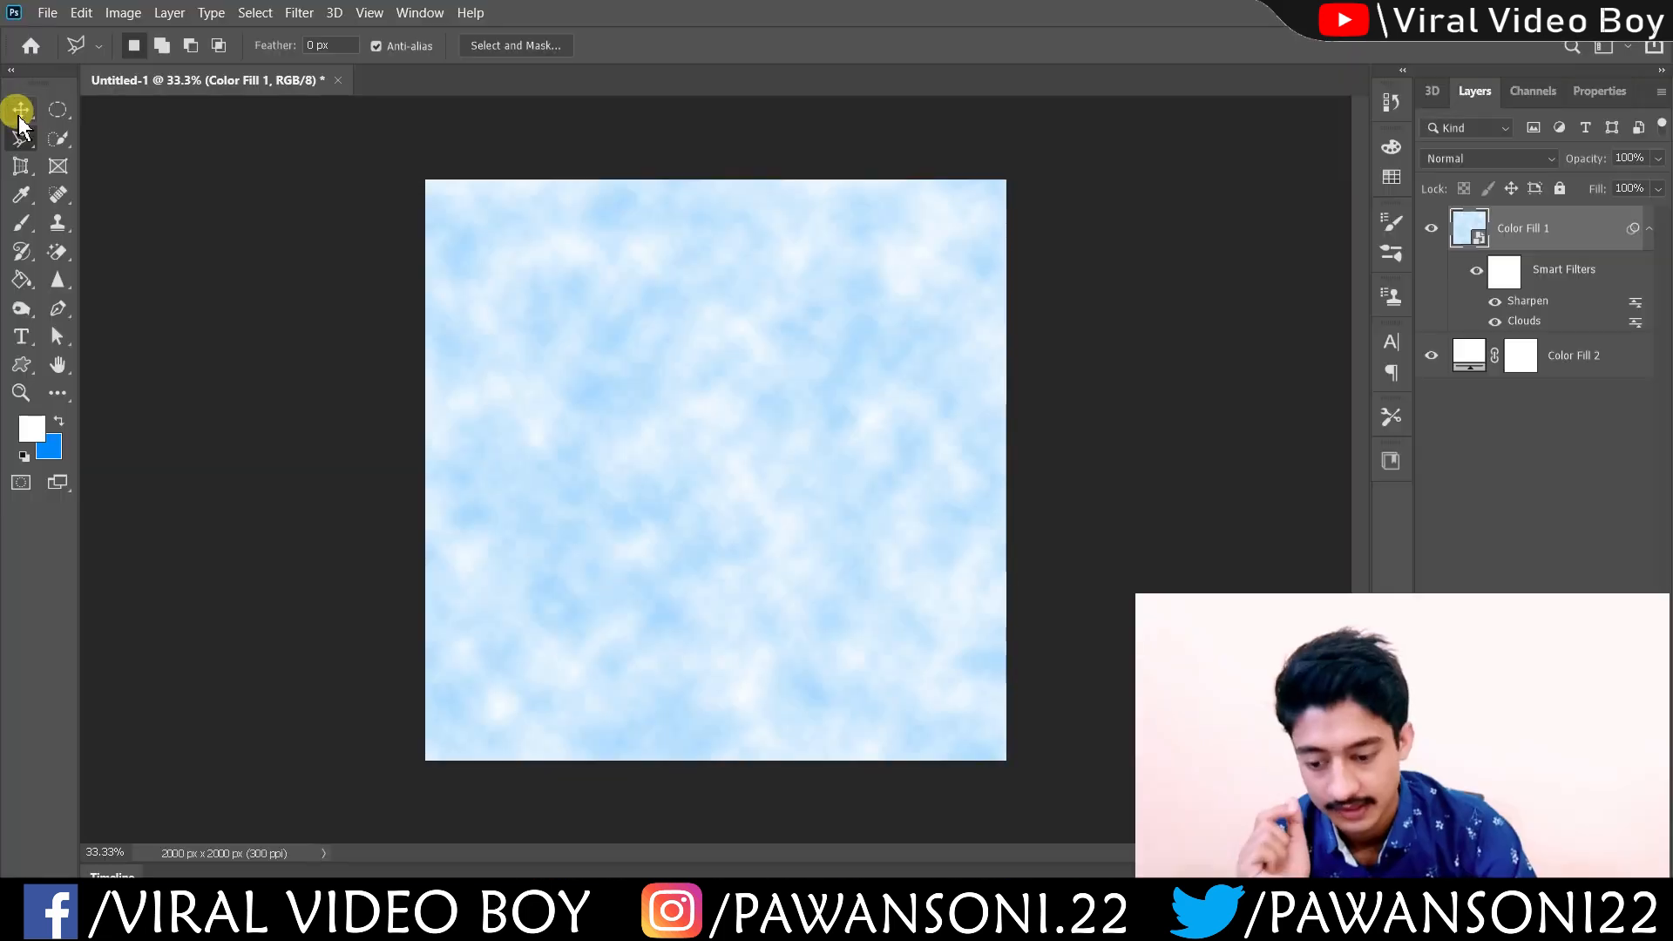
# Add a red solid colour fill layer above the Color Fill 1 clouds layer.
pyautogui.click(21, 109)
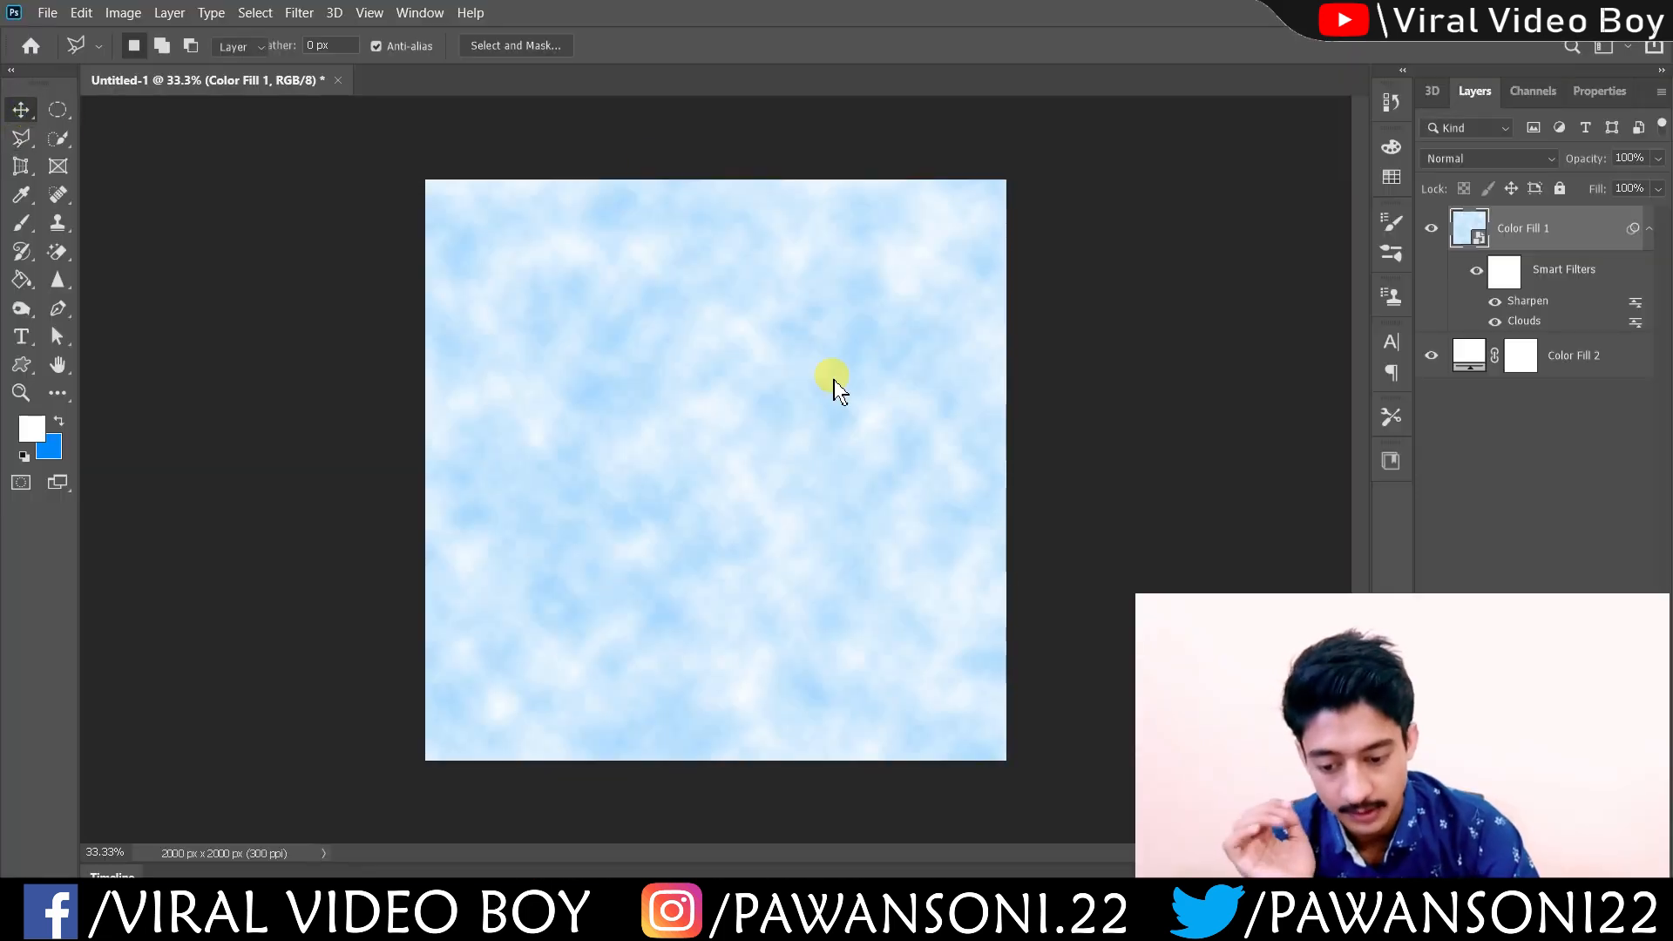
pyautogui.click(666, 372)
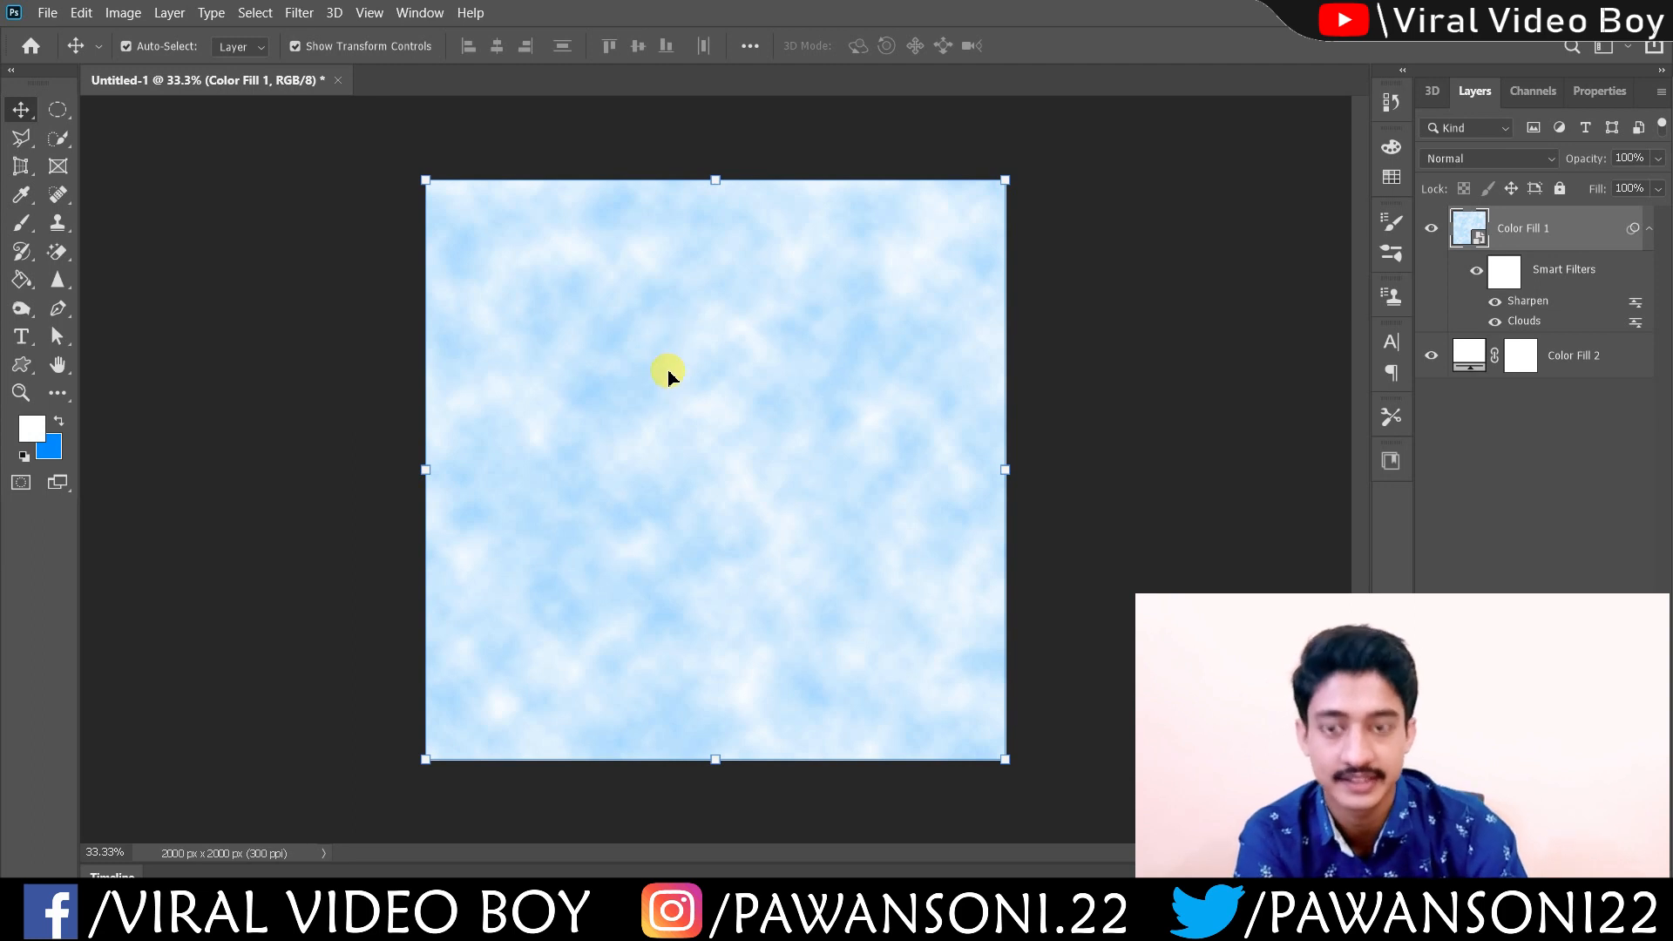
pyautogui.click(1548, 867)
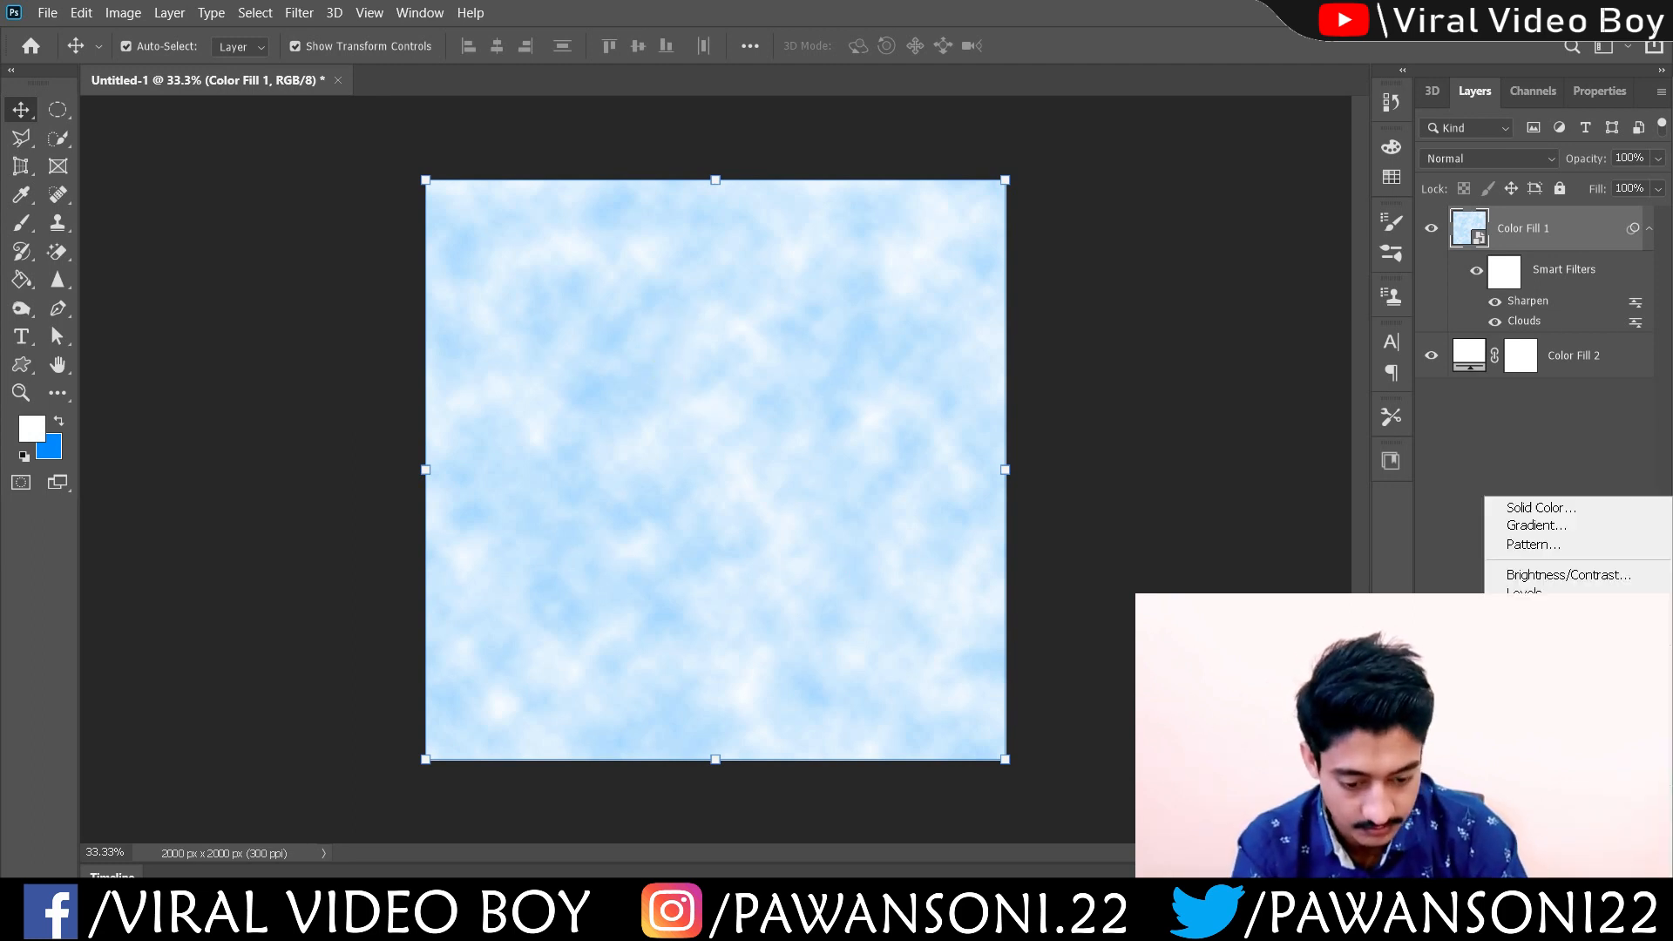
pyautogui.click(1543, 503)
pyautogui.moveTo(1307, 357); pyautogui.dragTo(1513, 322)
pyautogui.click(1544, 314)
pyautogui.press('v')
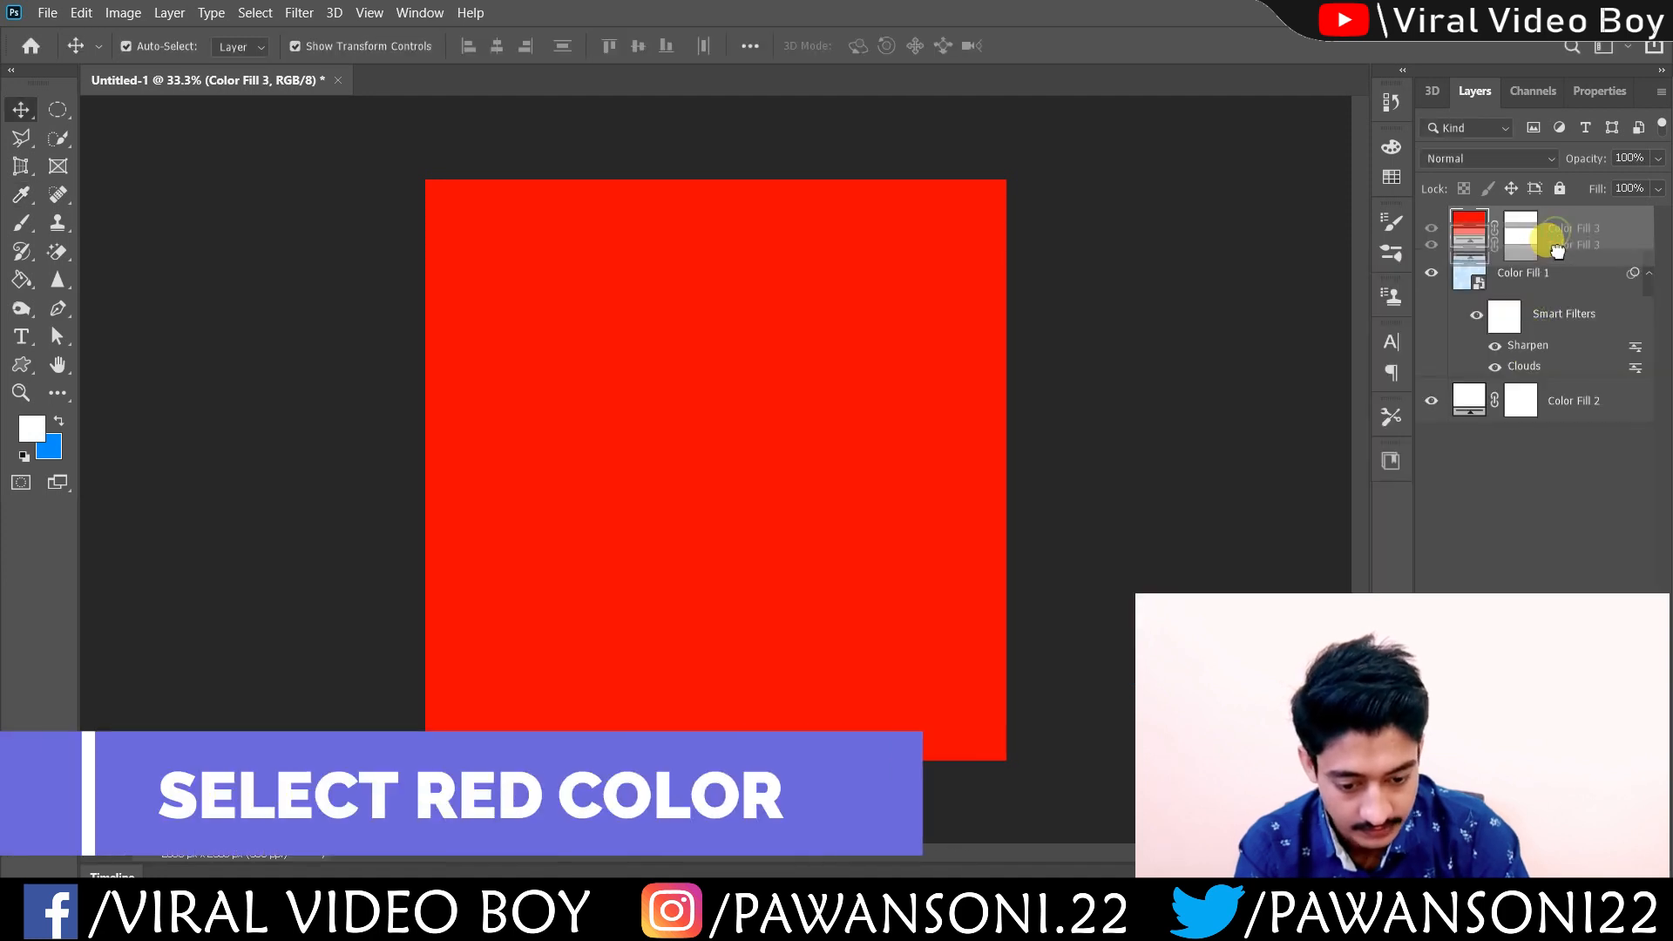
# Set the blend mode of the red Color Fill 3 layer to Difference.
pyautogui.click(1490, 158)
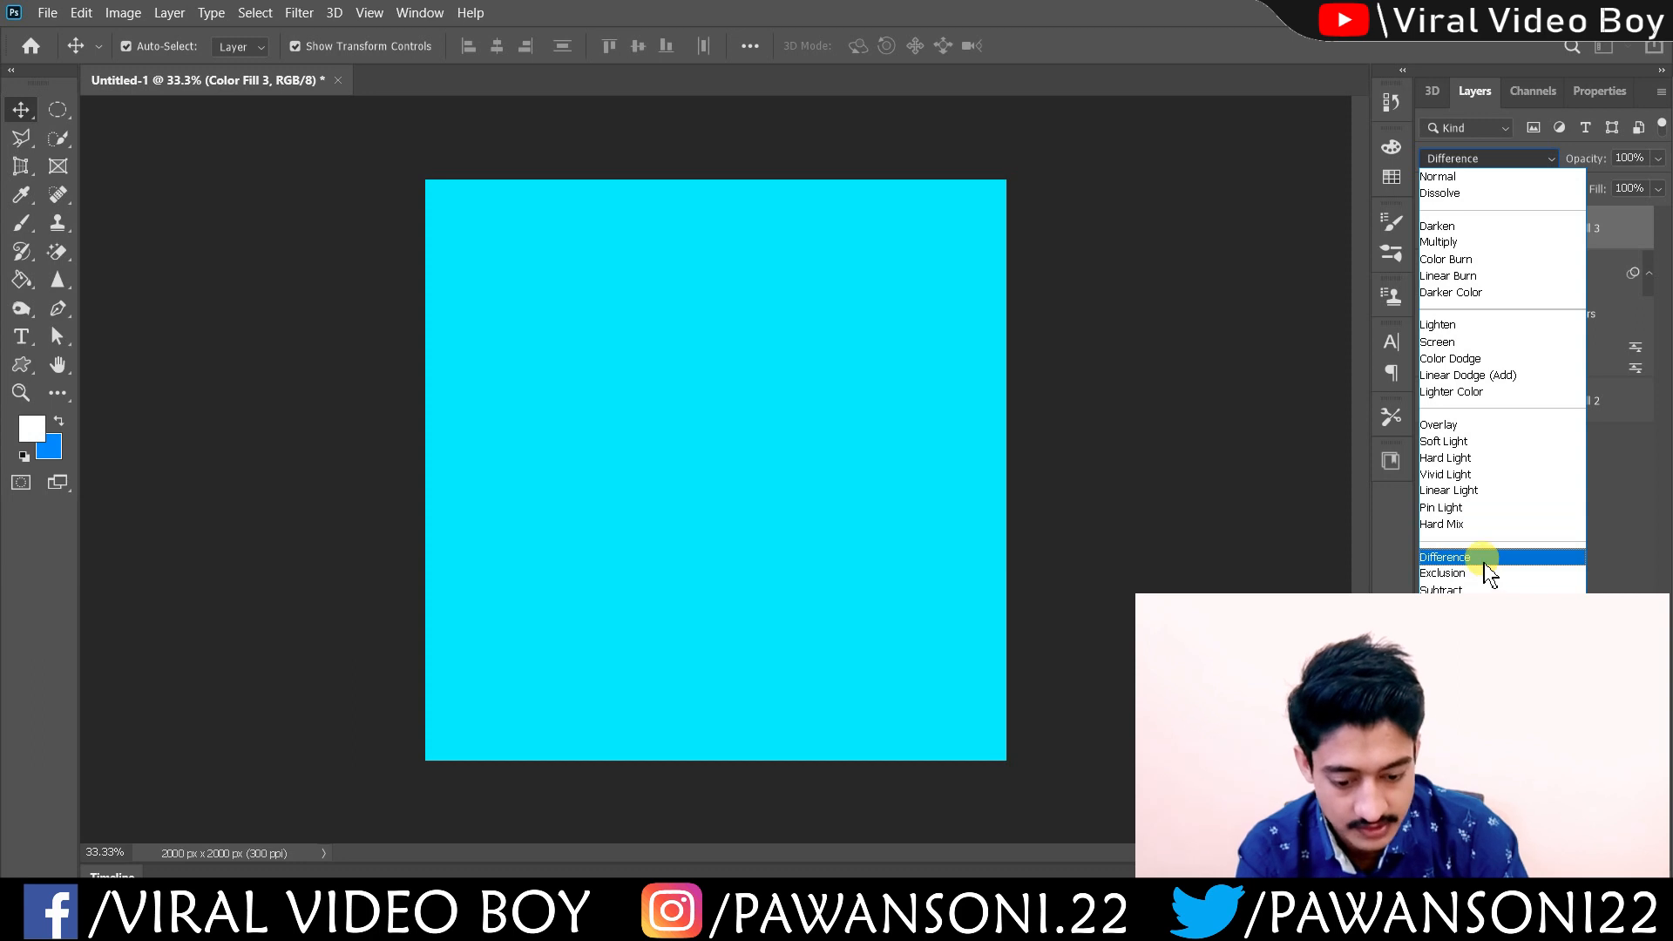
pyautogui.click(1485, 559)
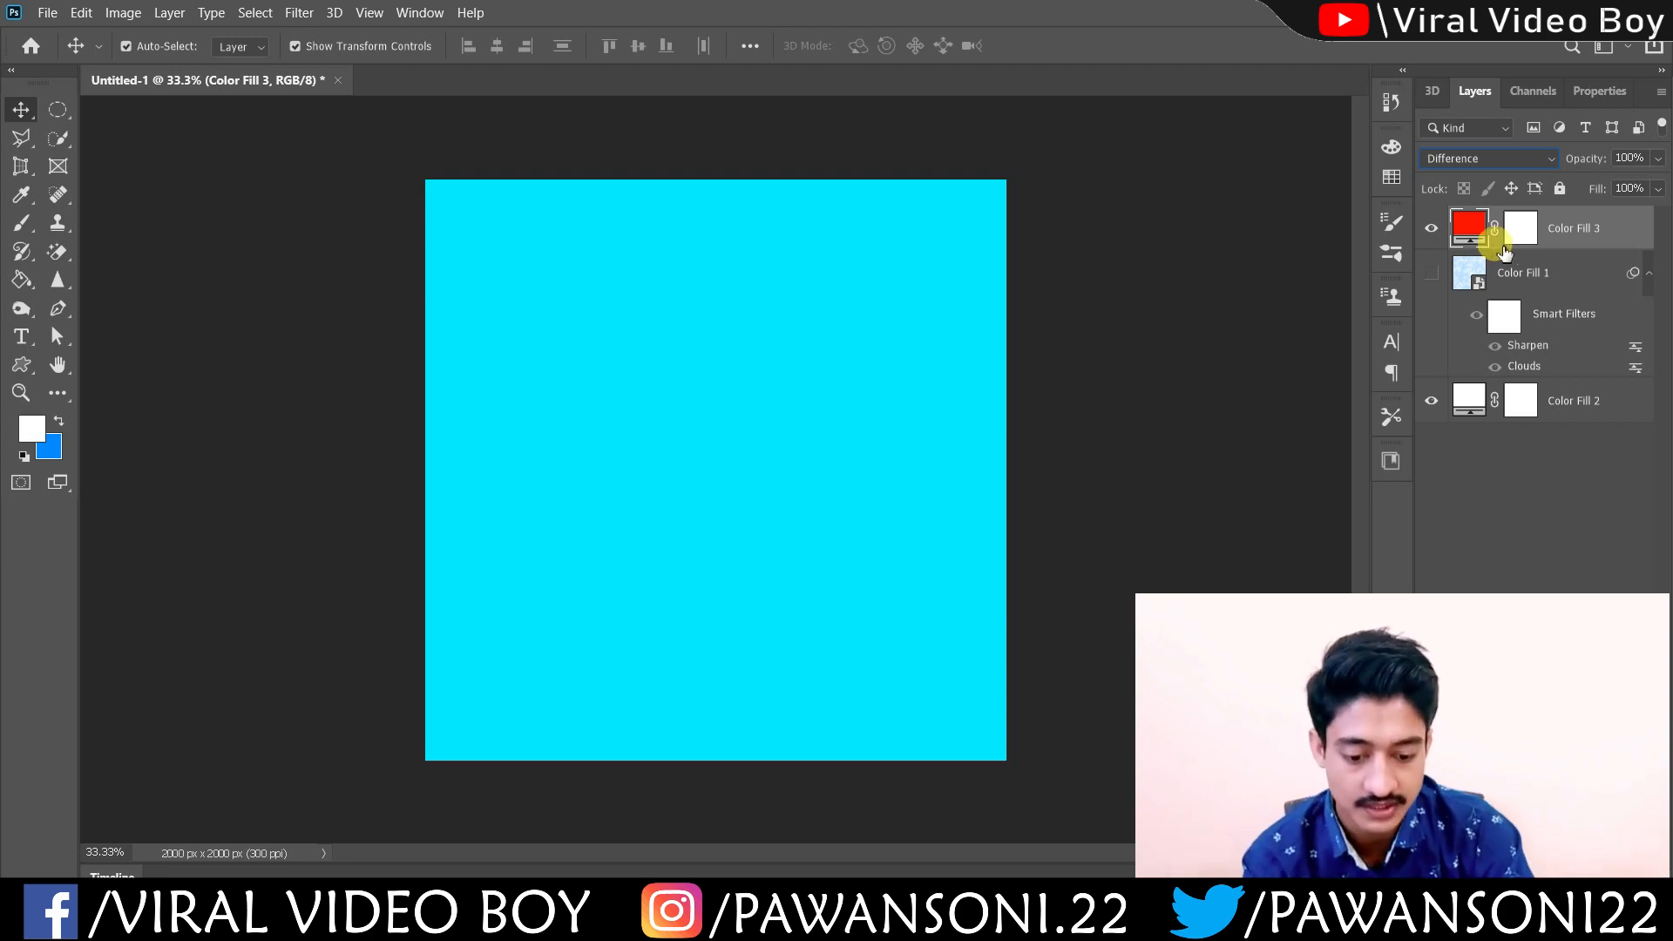
# Show the Color Fill 1 clouds layer instead of the red fill and apply the Difference Clouds filter to it.
pyautogui.click(1431, 273)
pyautogui.click(1431, 228)
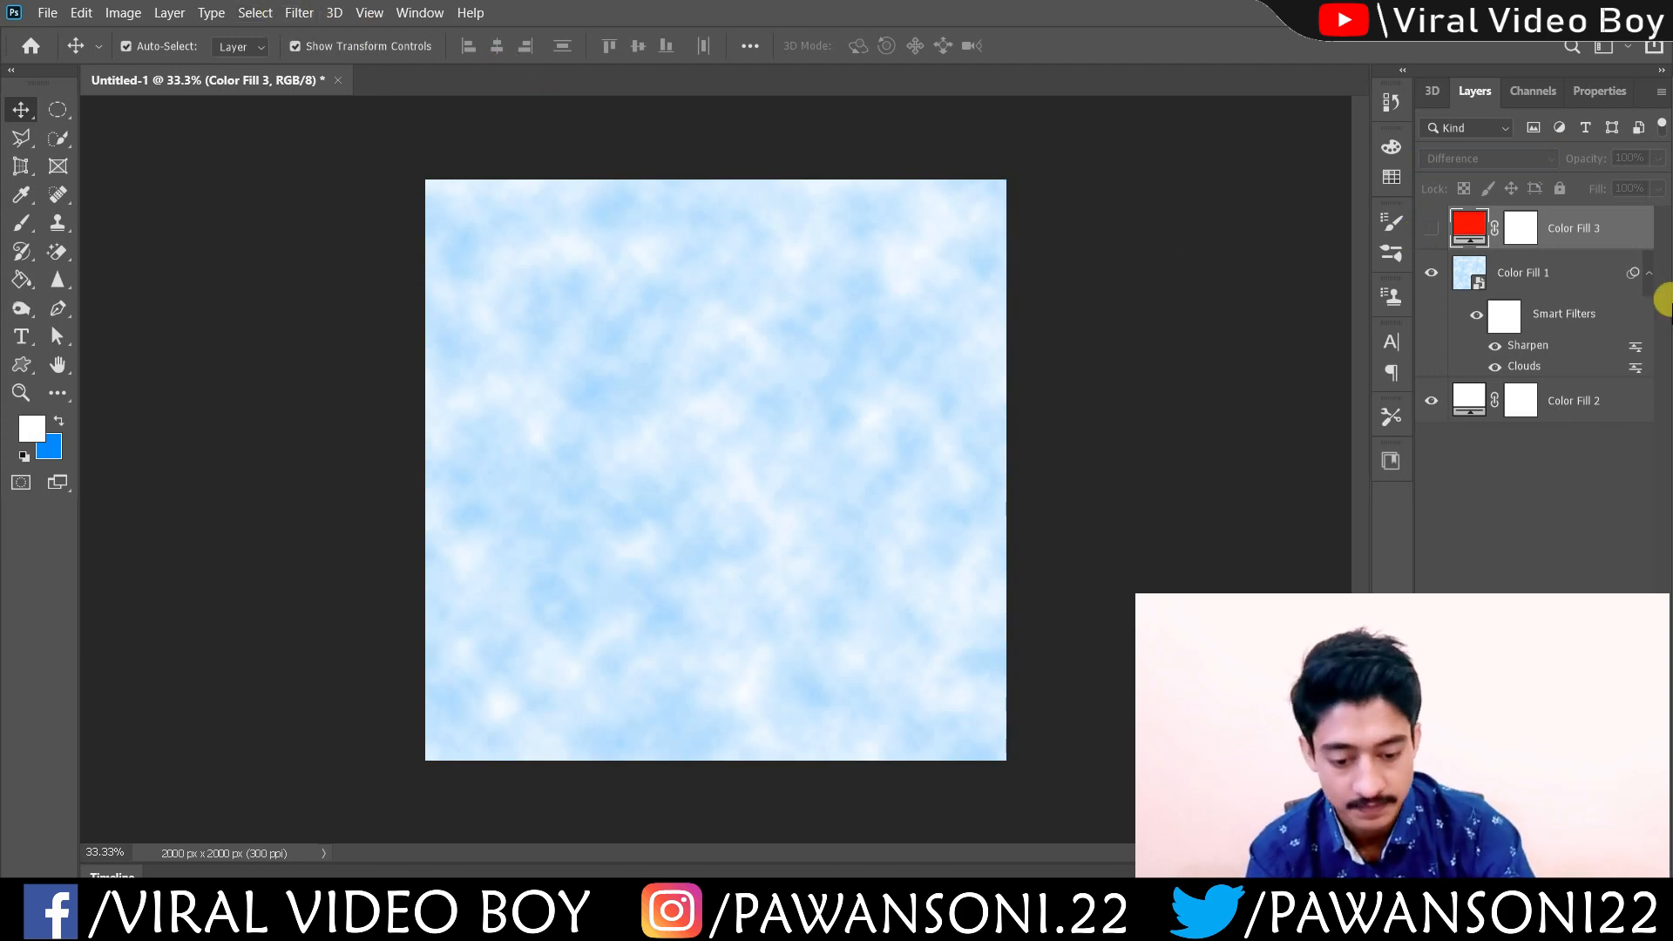
pyautogui.click(1569, 276)
pyautogui.click(299, 12)
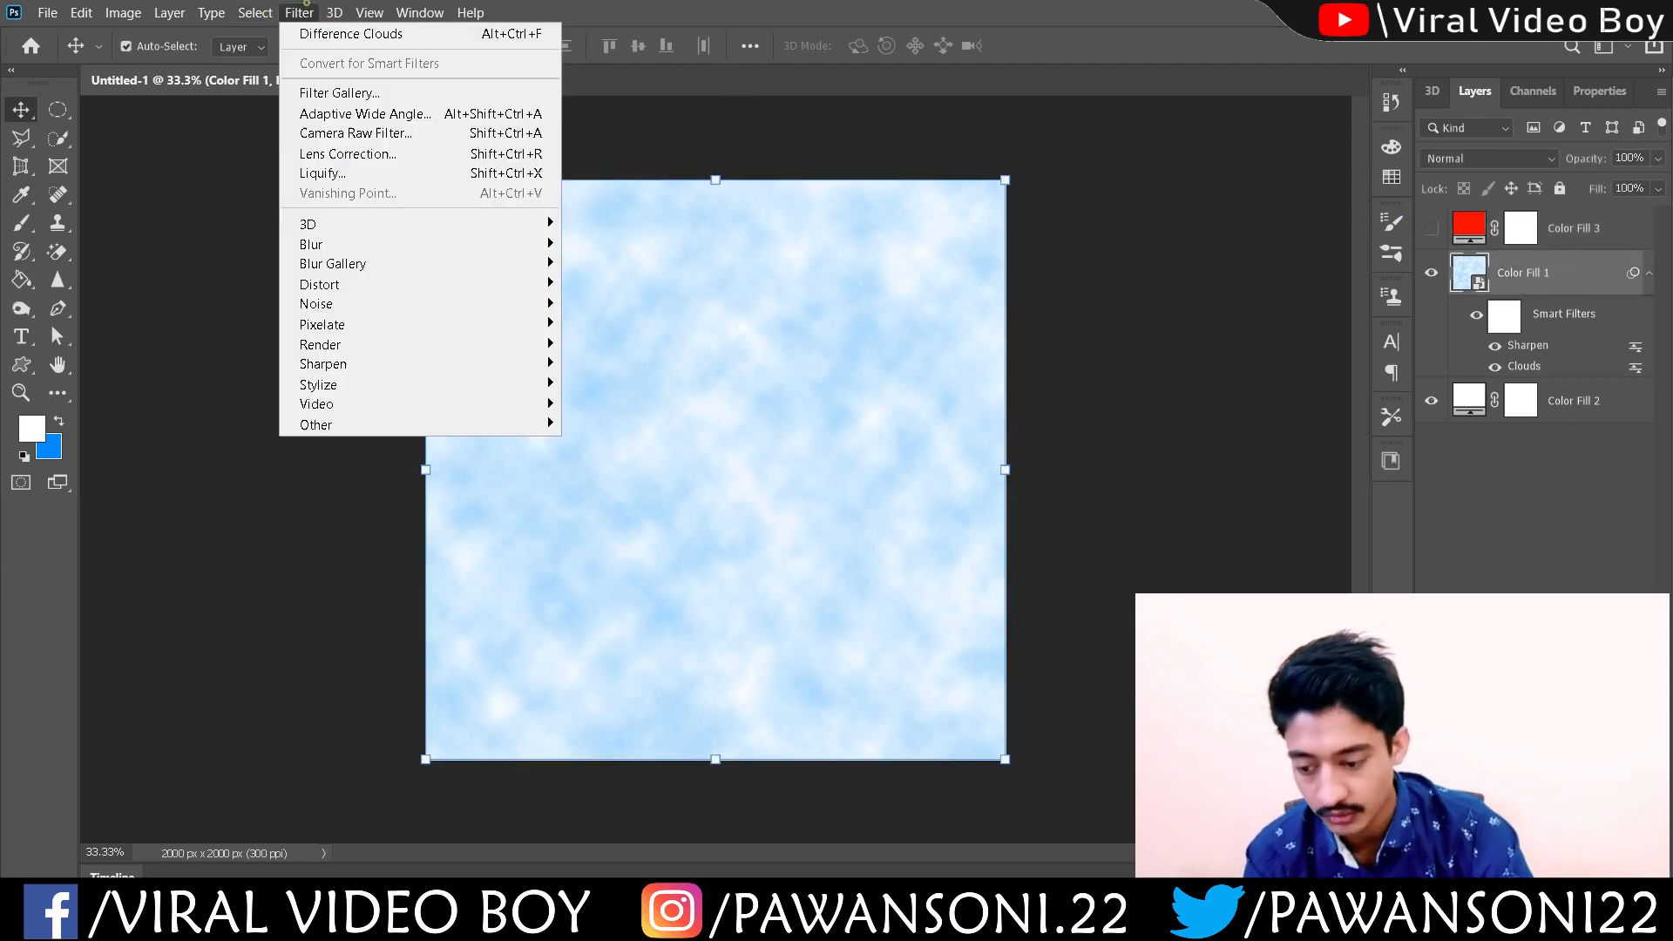
pyautogui.moveTo(514, 344)
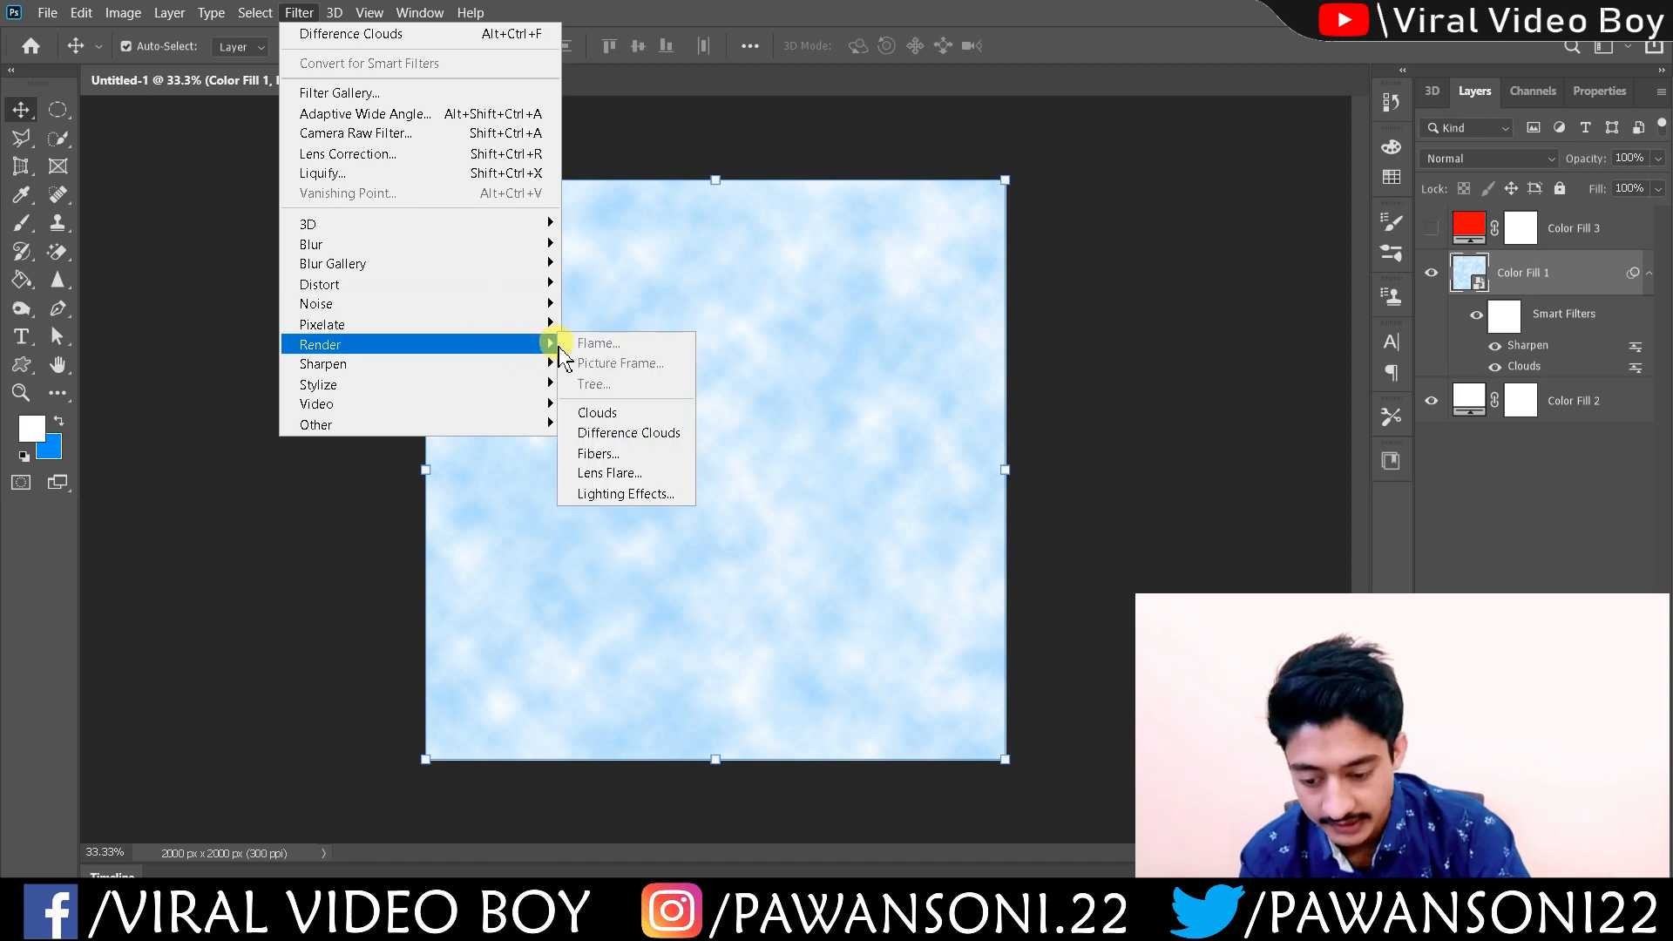
pyautogui.click(625, 433)
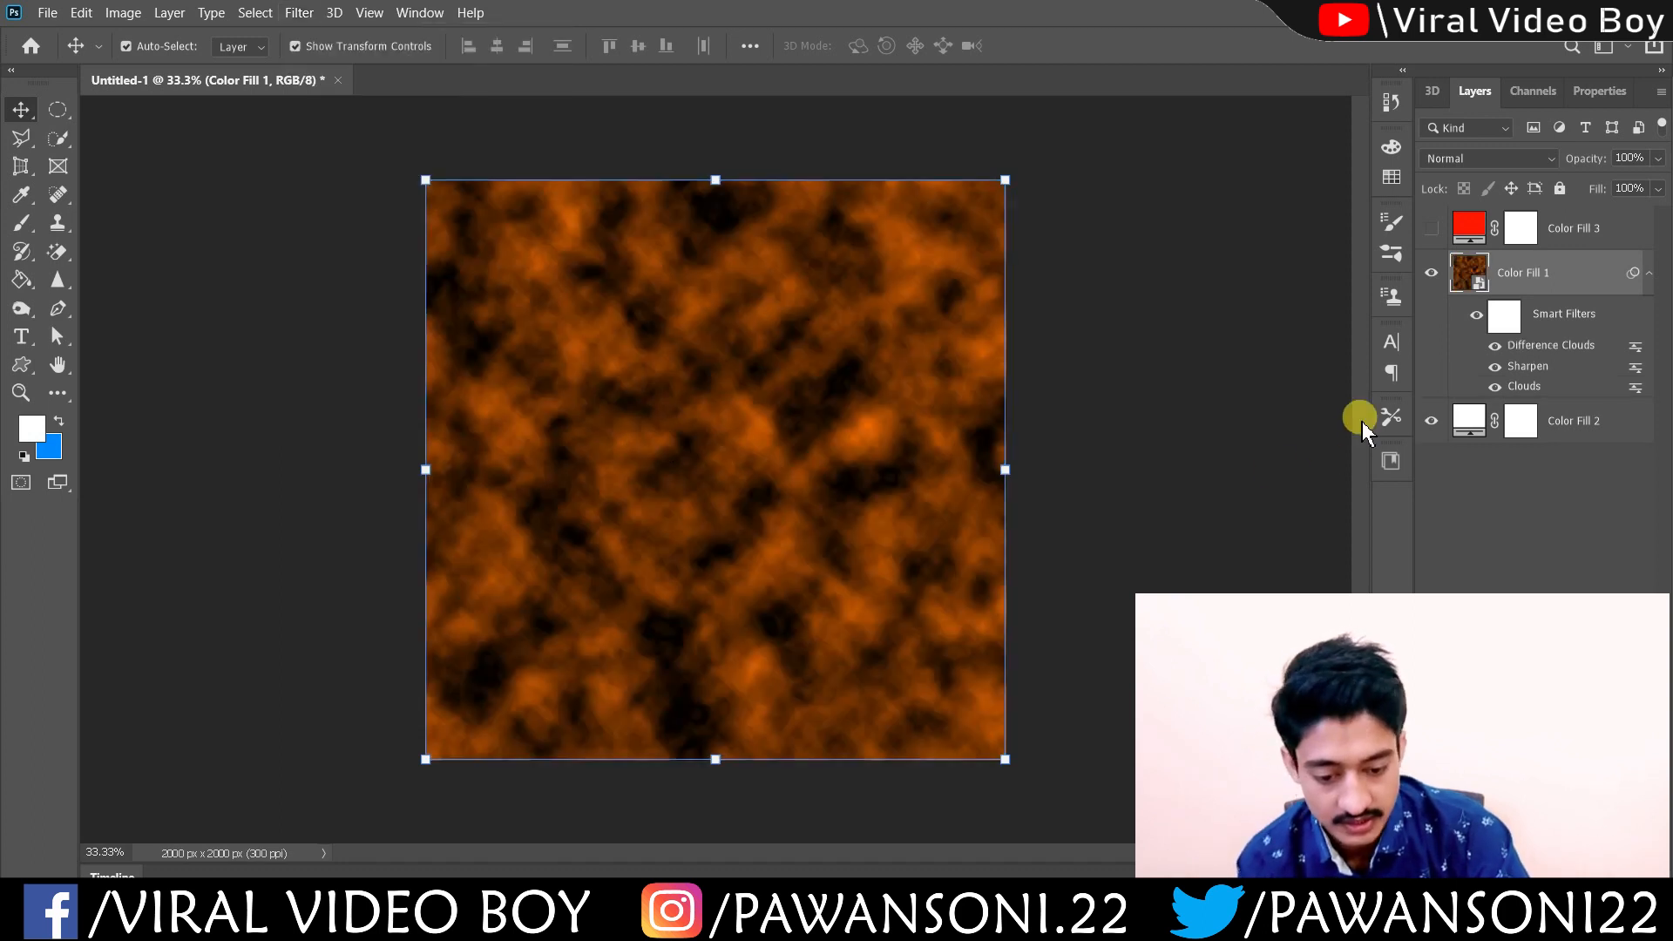
# Compare the result with the Clouds smart filter off and on, and hide the Difference Clouds smart filter.
pyautogui.click(1495, 387)
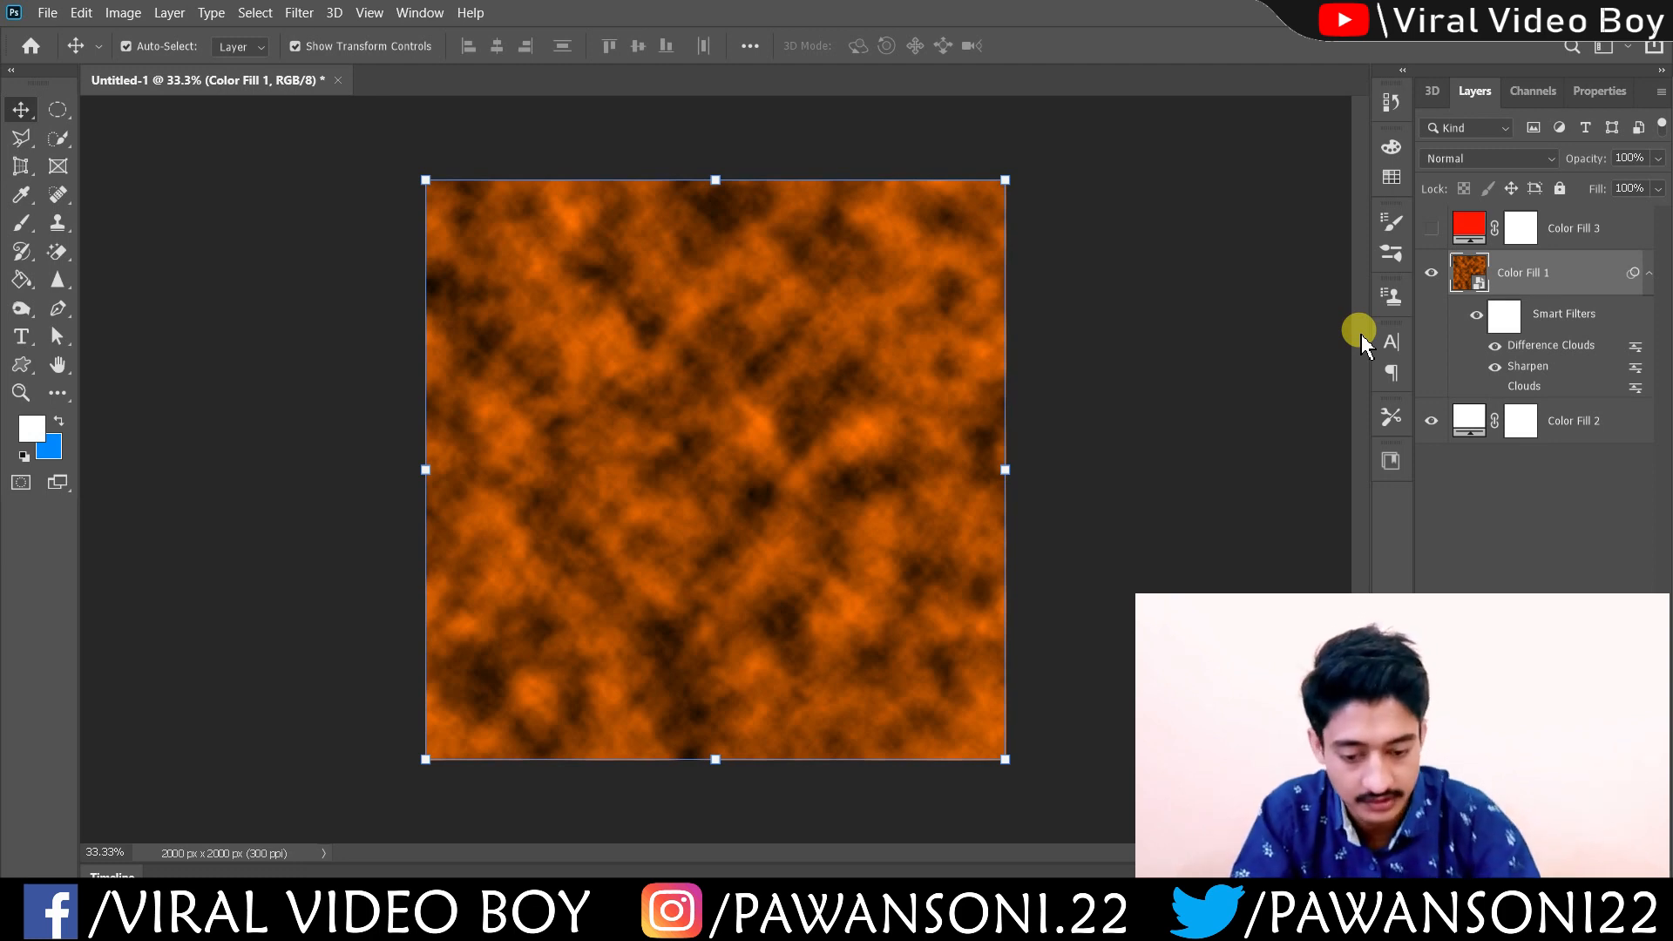
pyautogui.click(1495, 386)
pyautogui.click(1495, 345)
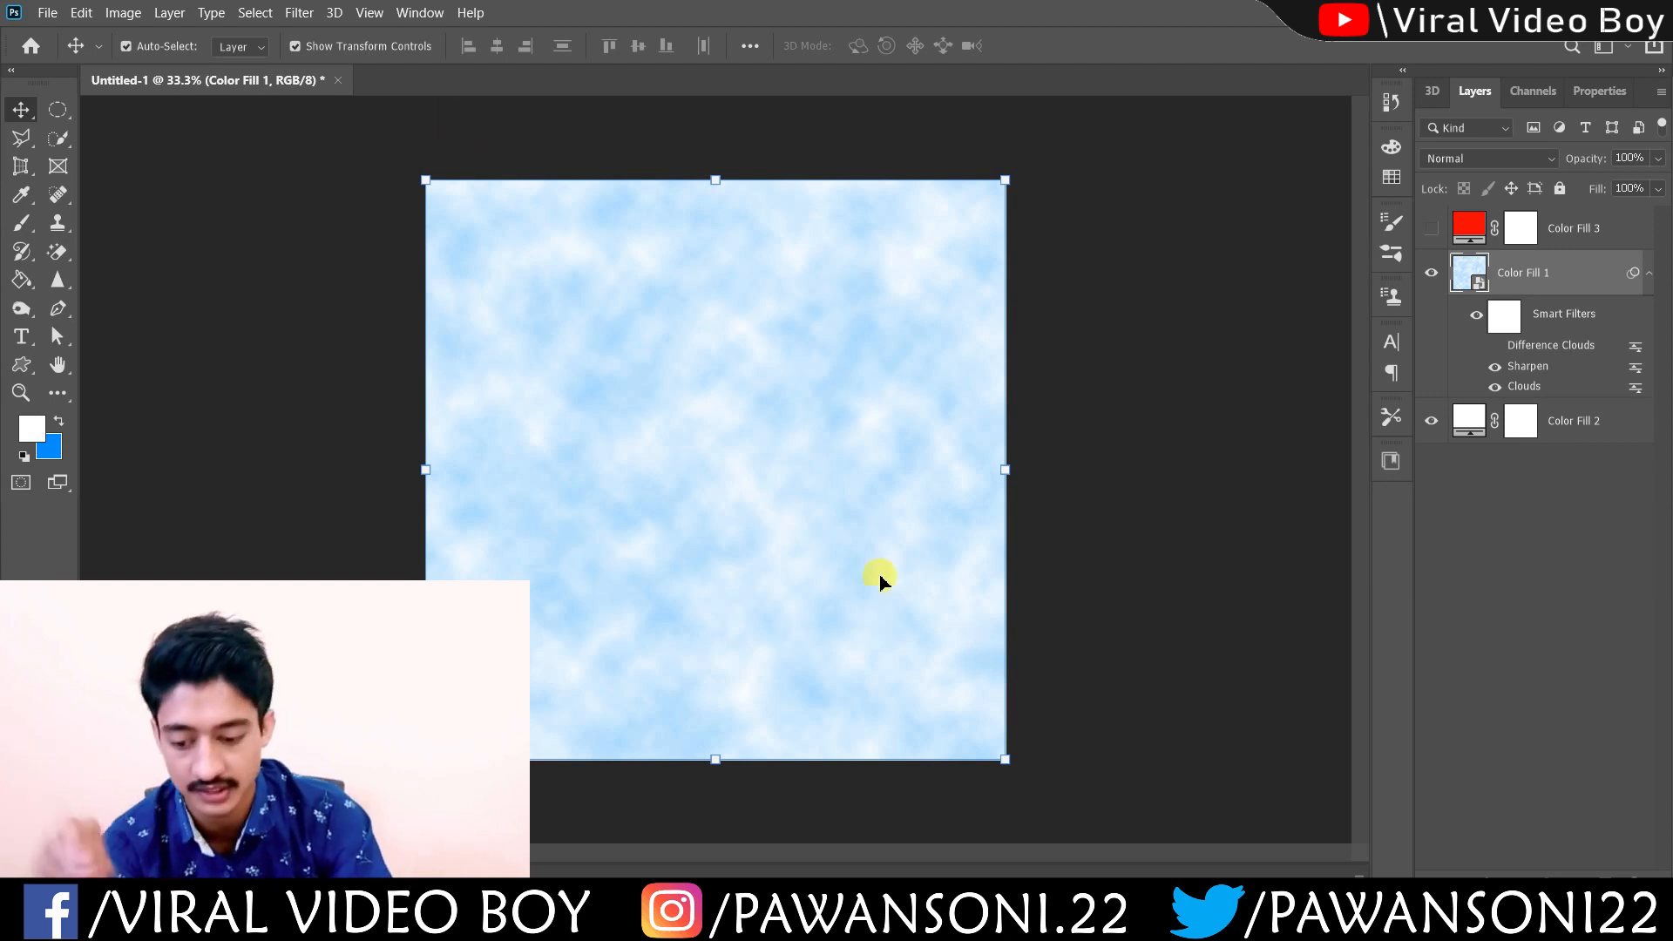
# Start a Lens Flare filter on the Color Fill 1 layer and try its brightness at 39% and 192%.
pyautogui.click(296, 16)
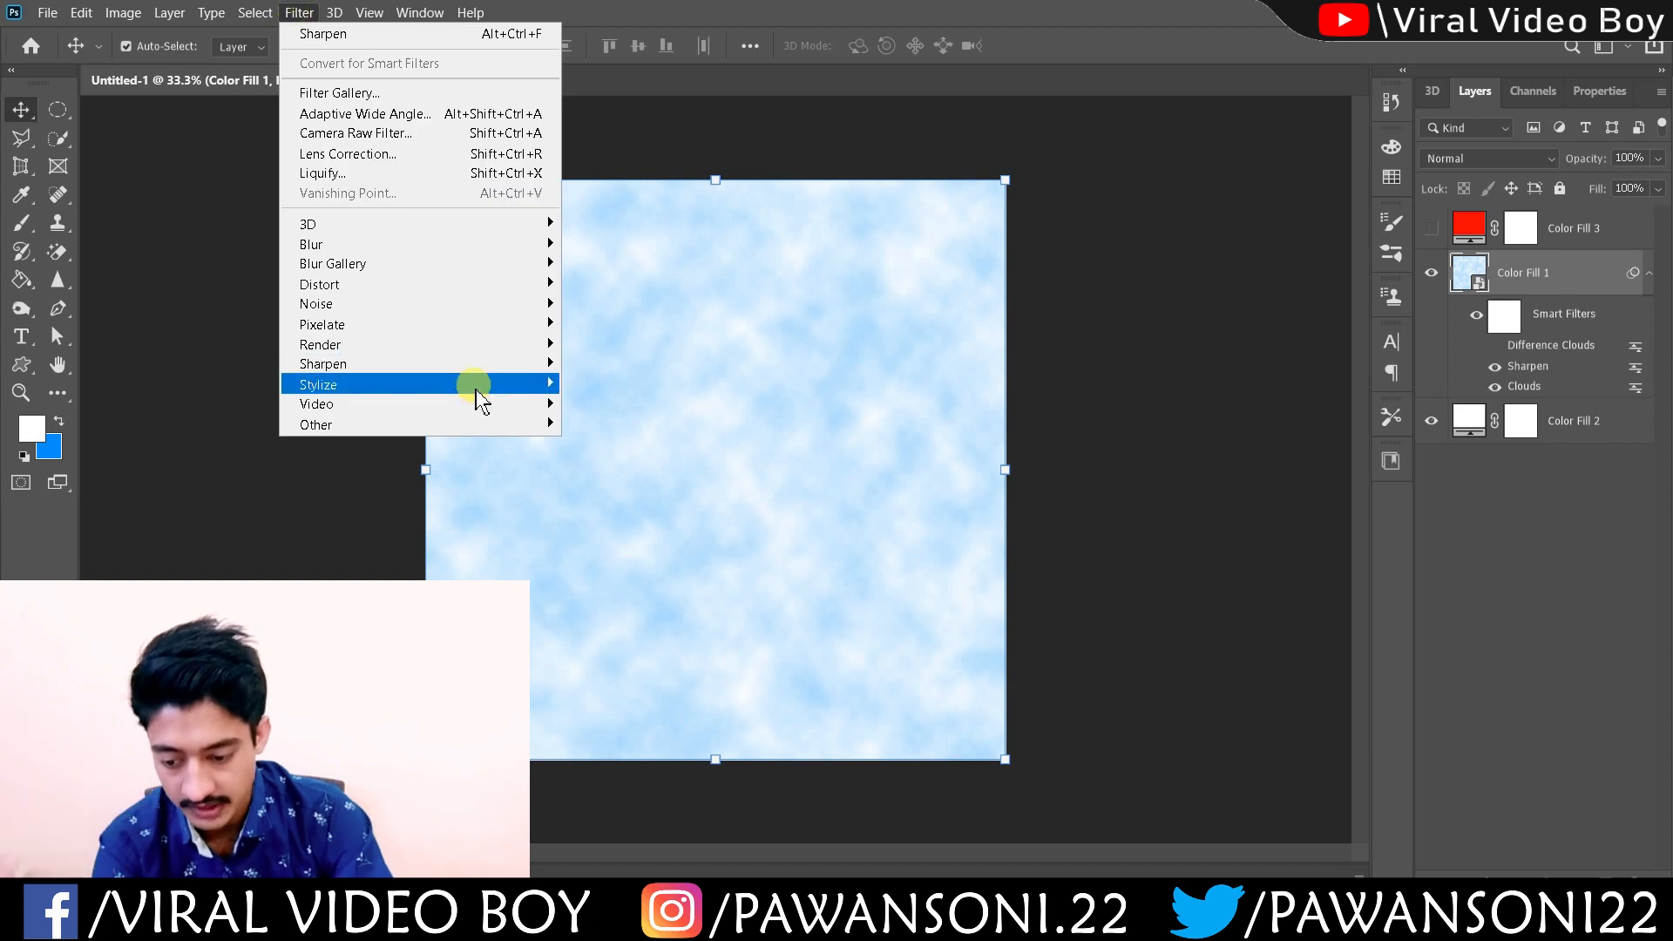
pyautogui.moveTo(483, 350)
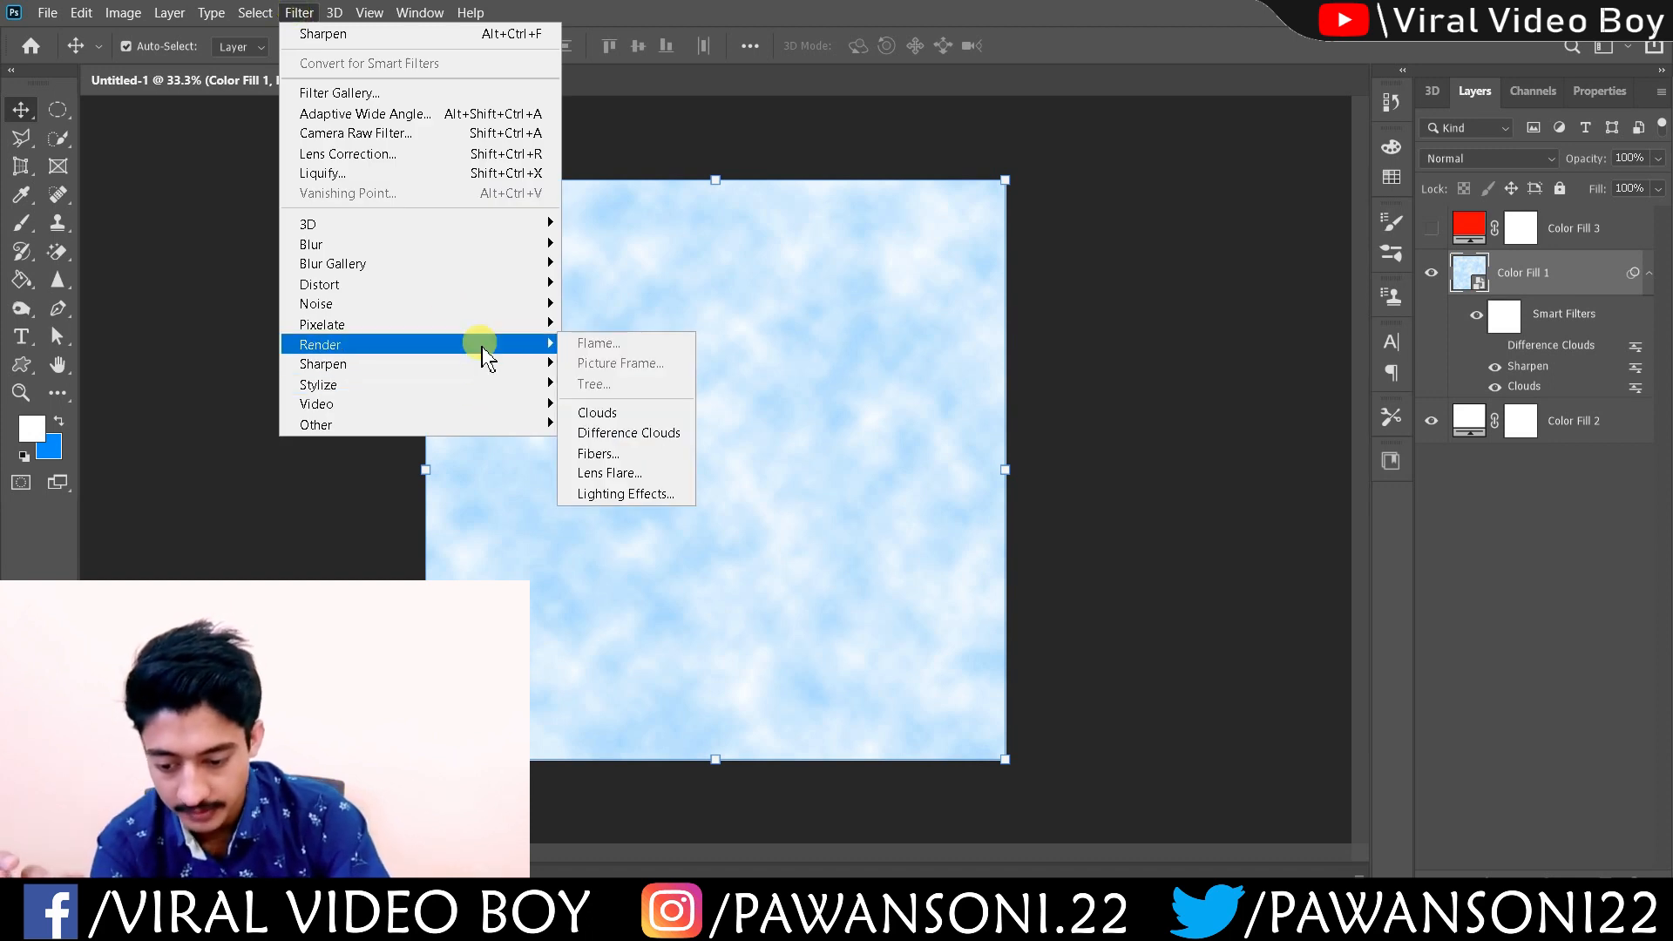
pyautogui.click(621, 475)
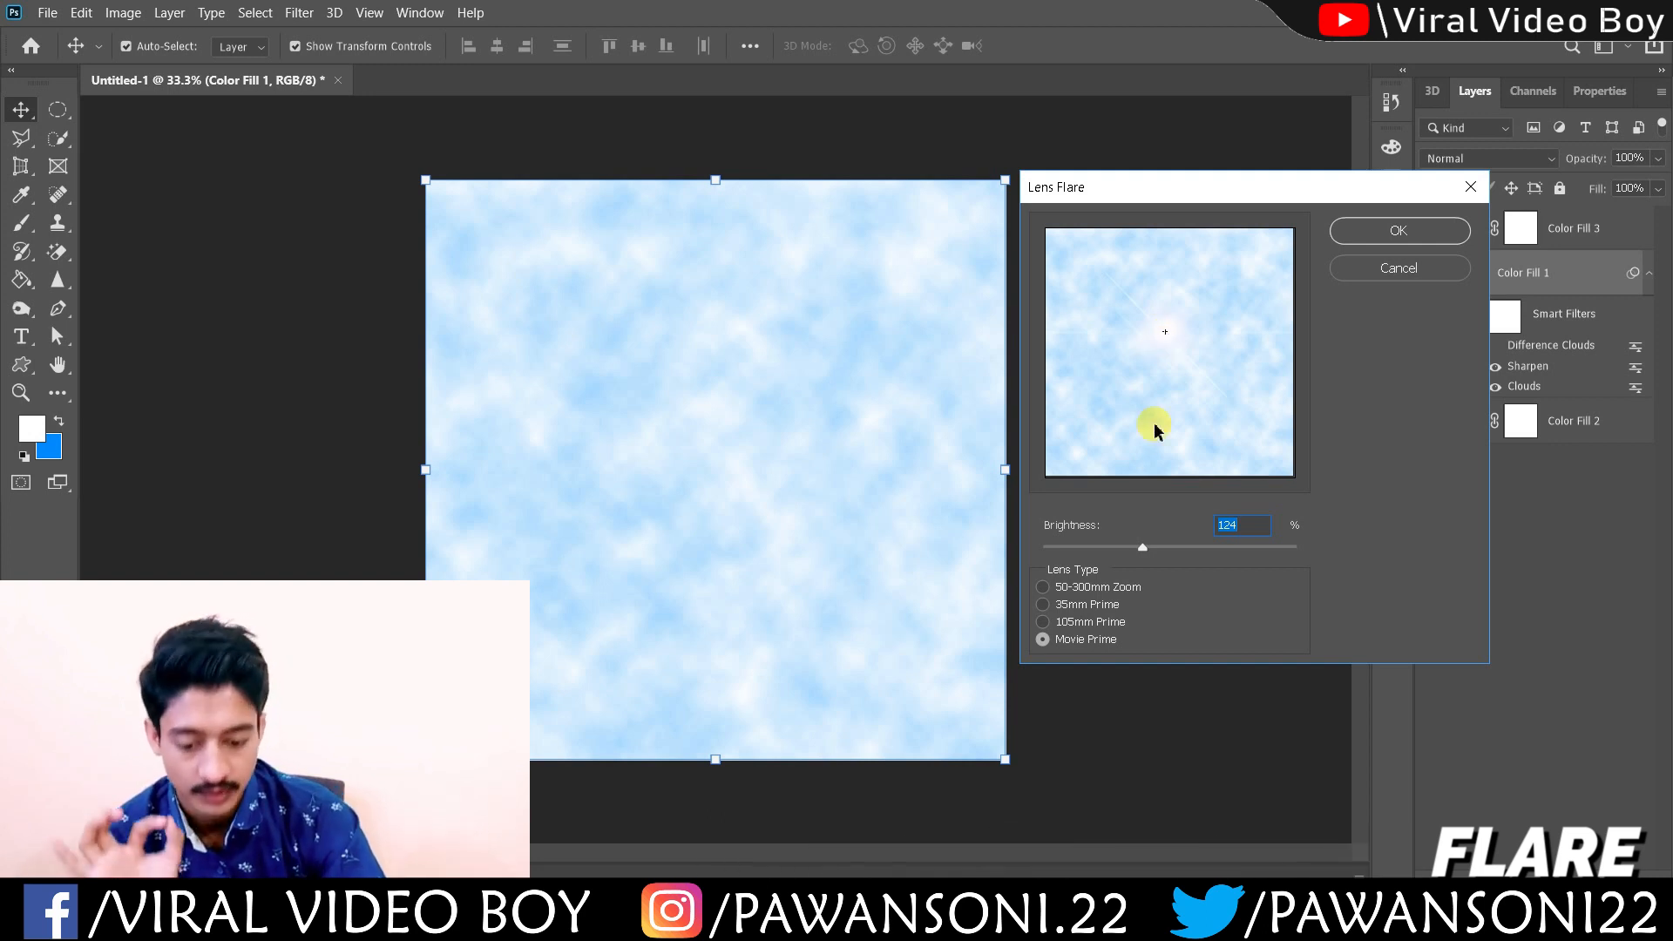
pyautogui.moveTo(1142, 549); pyautogui.dragTo(1069, 547)
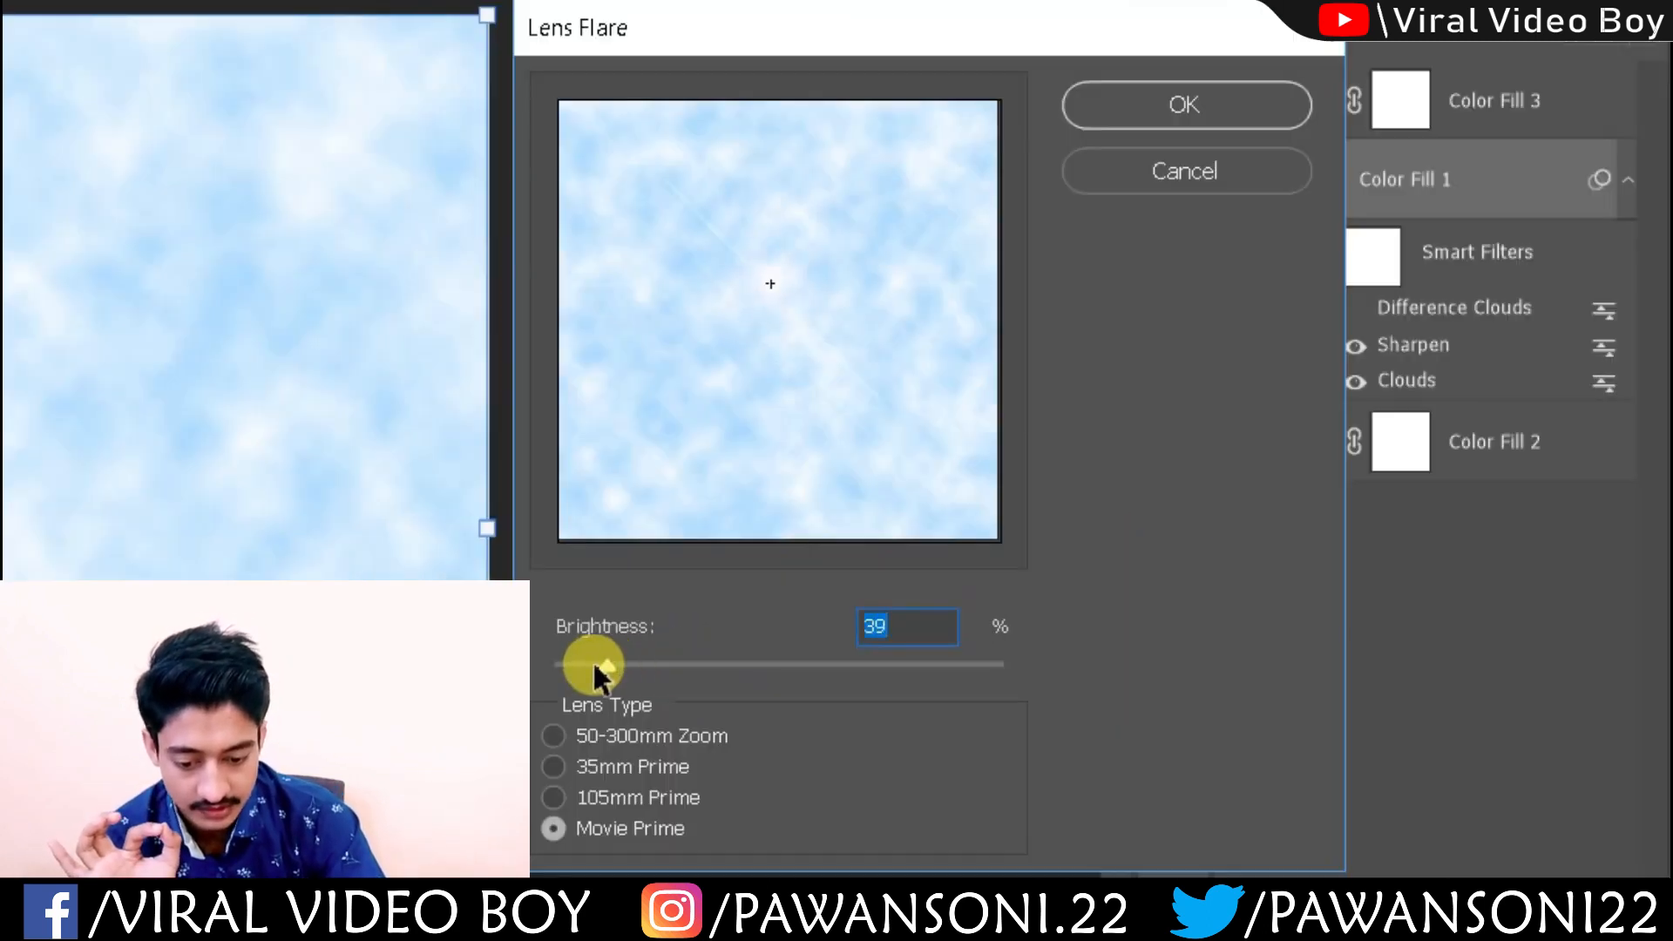
pyautogui.moveTo(615, 655); pyautogui.dragTo(829, 672)
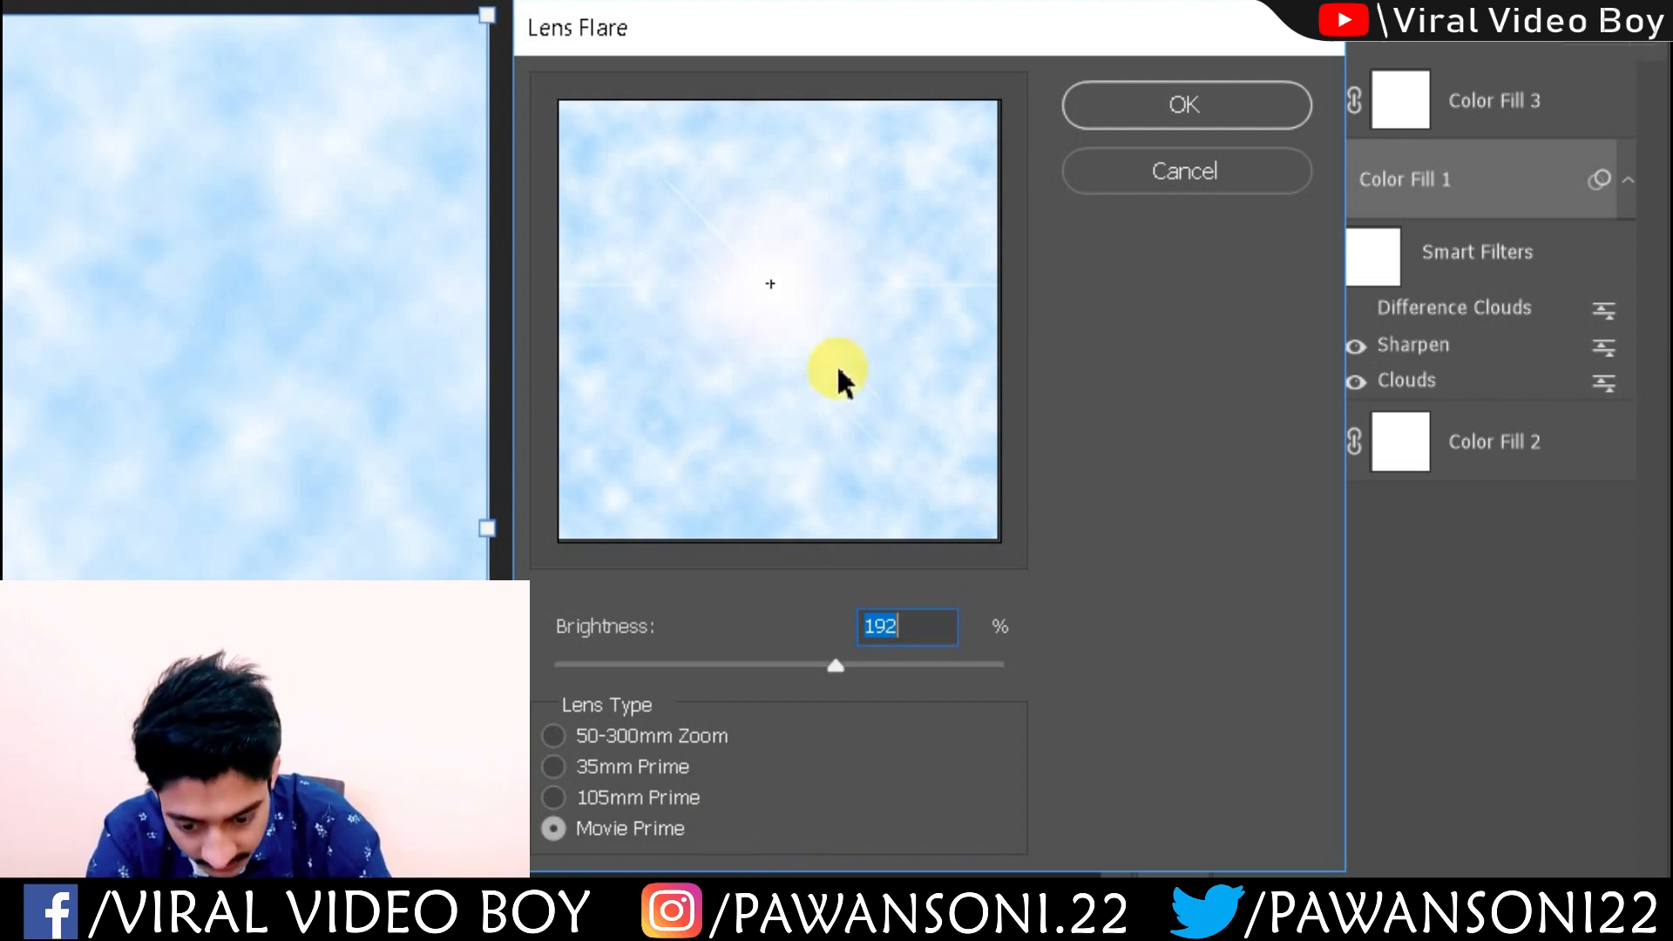
# Try the 50-300mm Zoom lens type, return to Movie Prime, lower the flare's brightness and apply the Lens Flare filter.
pyautogui.click(621, 741)
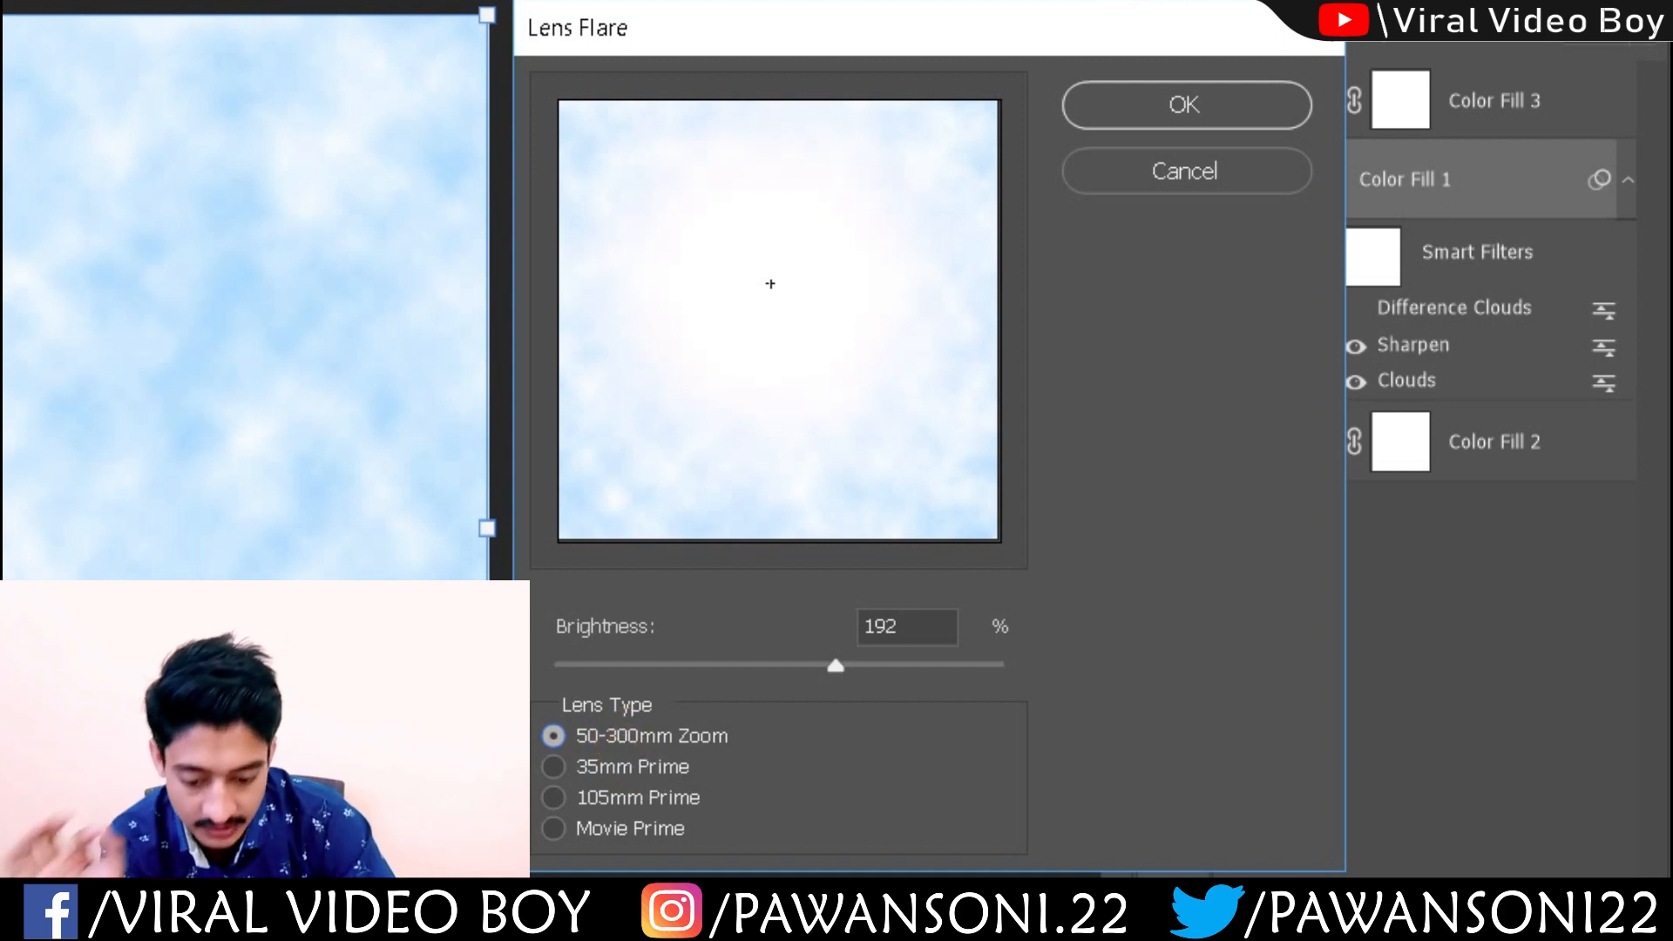
pyautogui.click(662, 826)
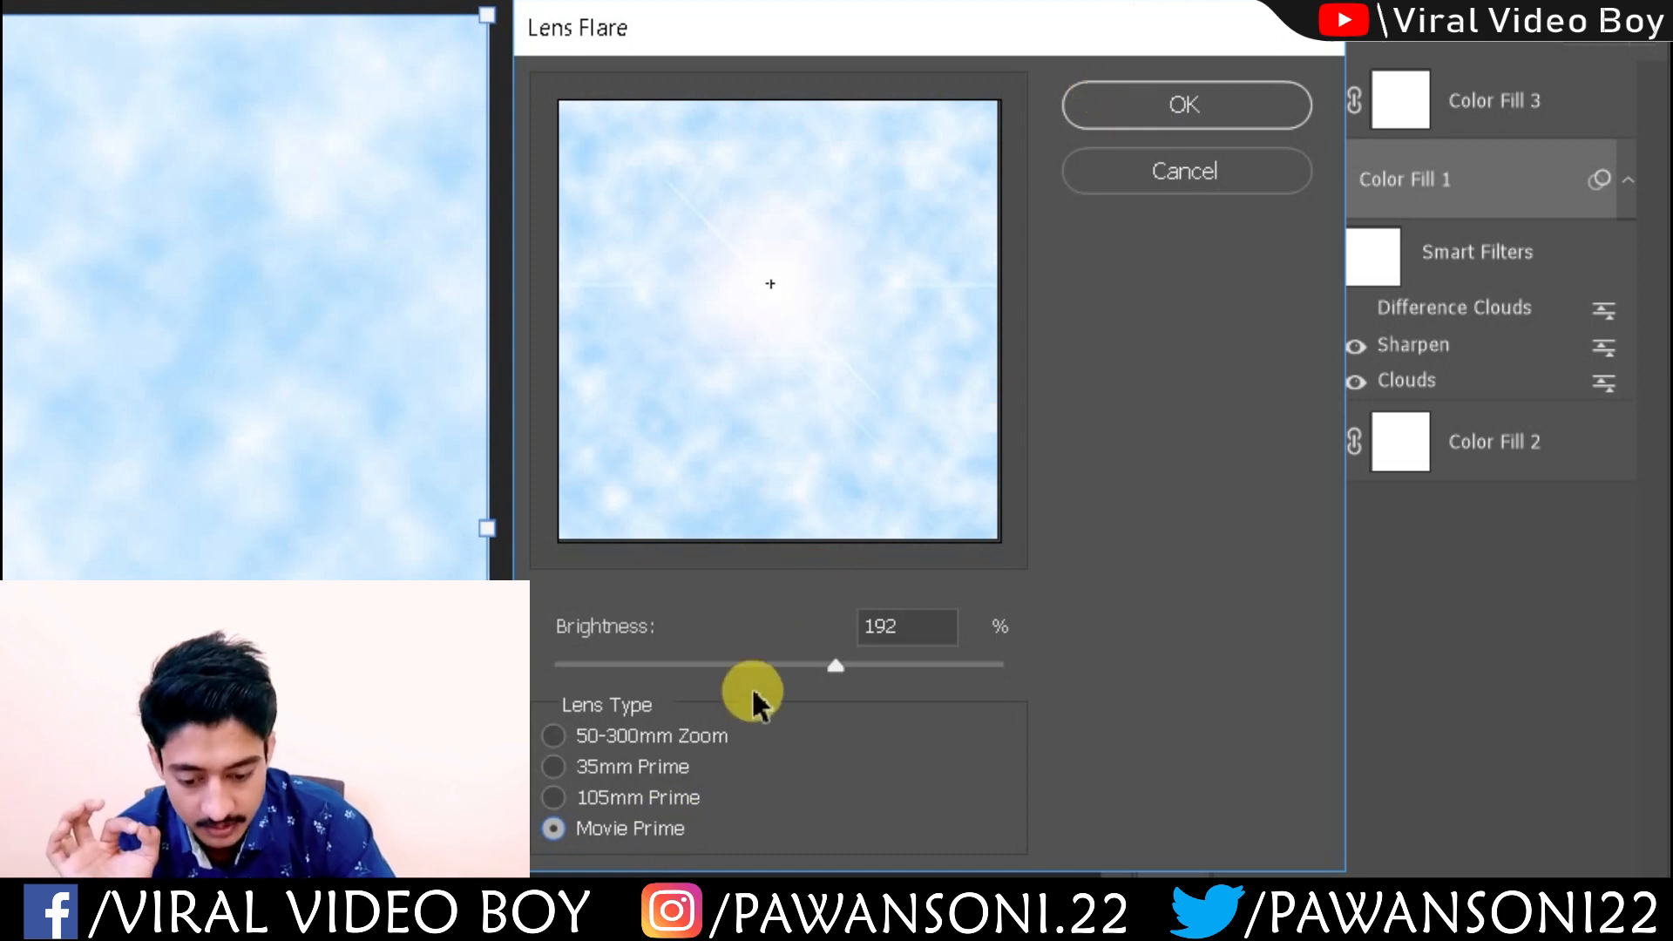
pyautogui.click(737, 665)
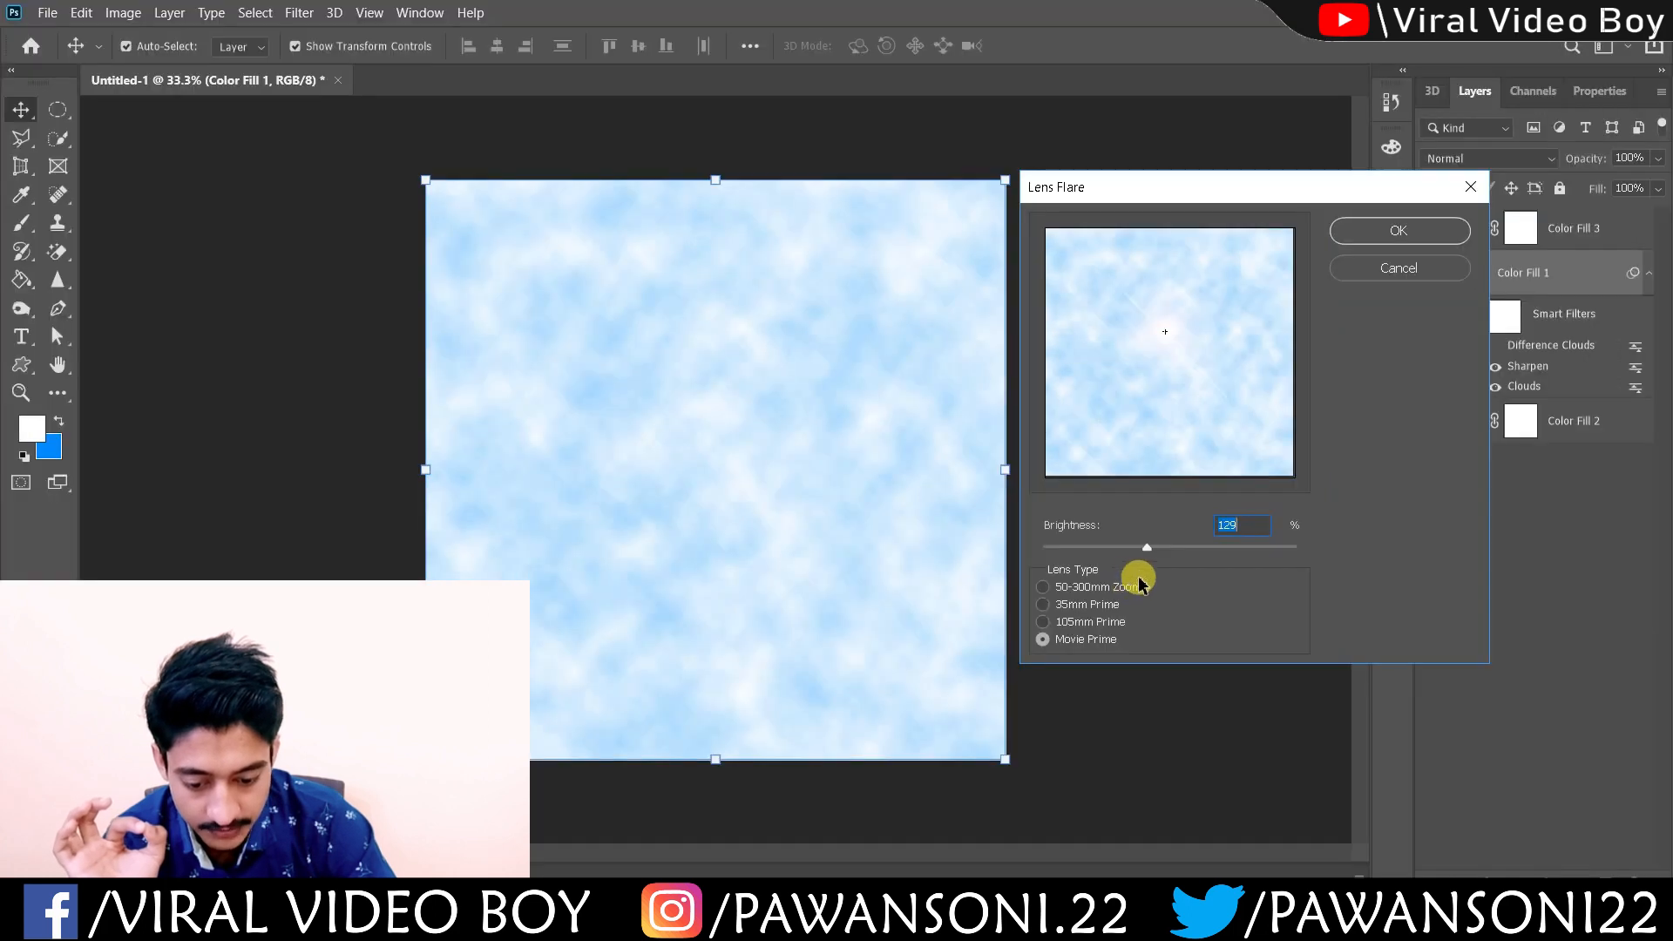
pyautogui.click(777, 663)
pyautogui.click(1367, 240)
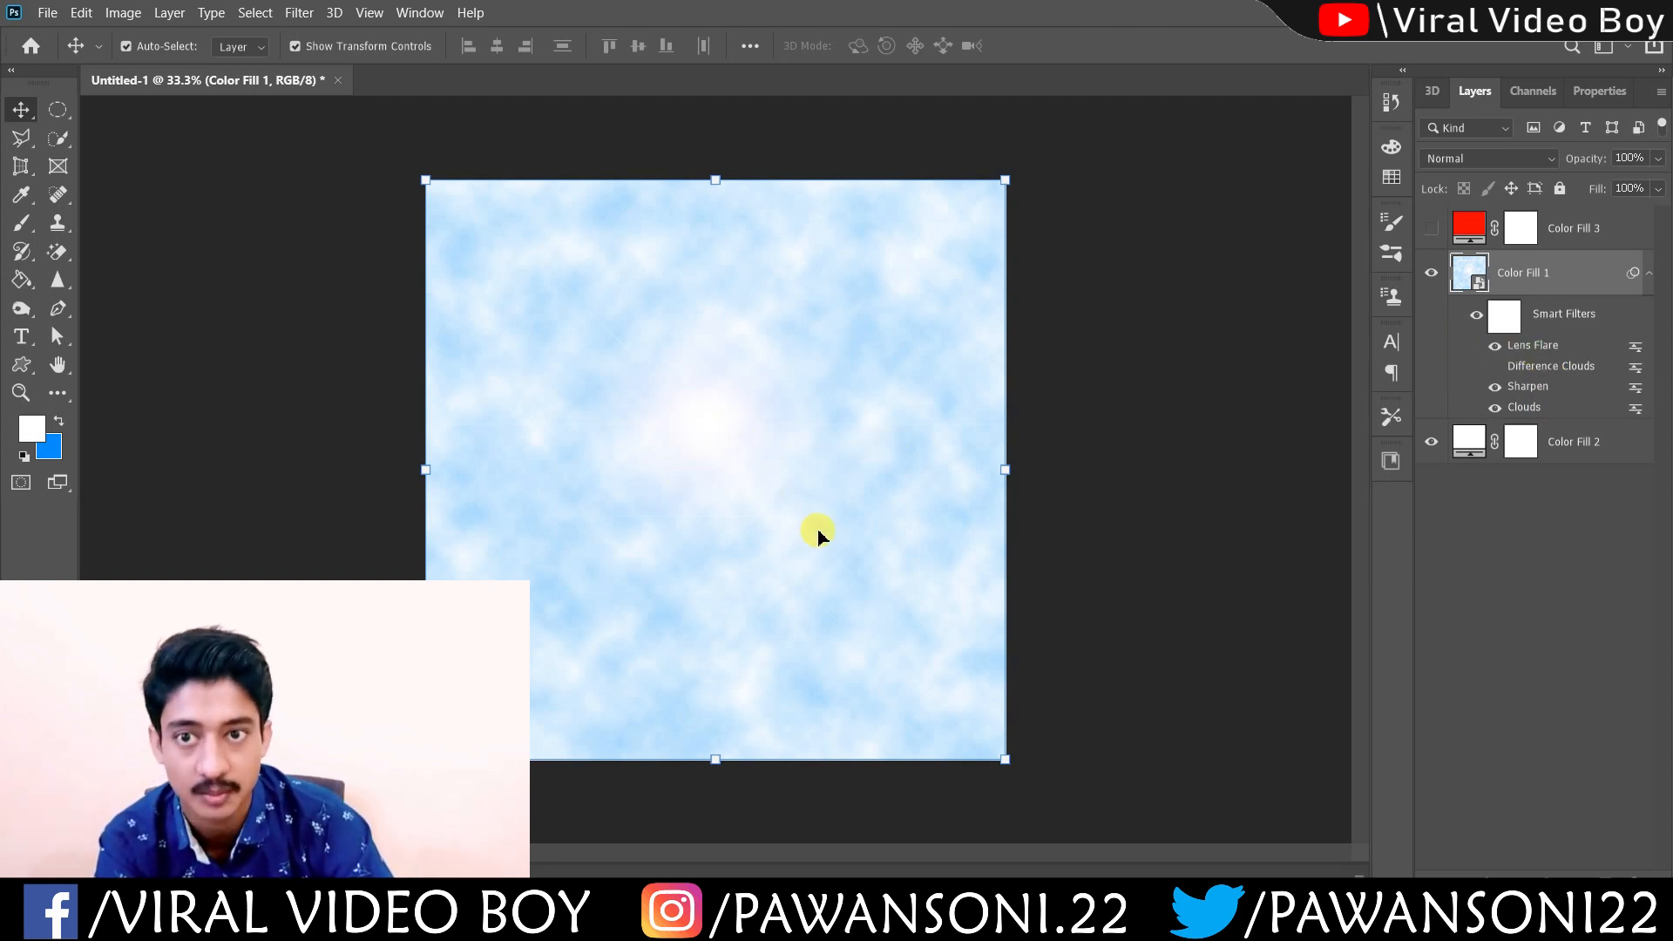
# Compare the clouds with the Lens Flare smart filter off and on, and examine the flare up close.
pyautogui.click(1495, 346)
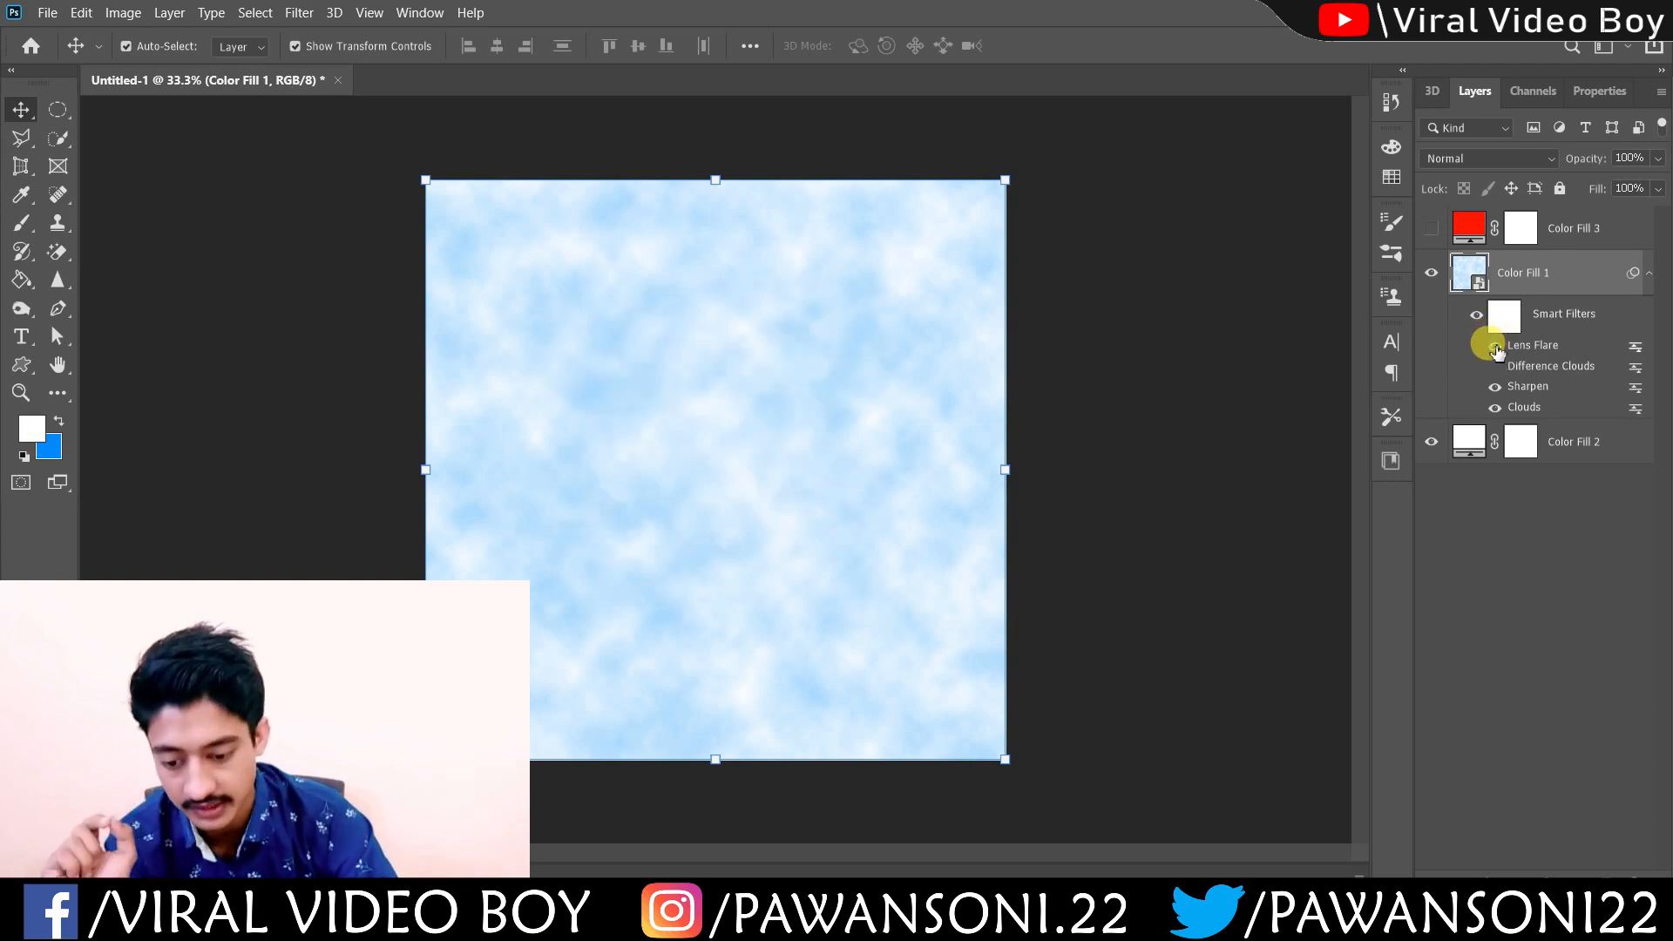
pyautogui.click(1495, 346)
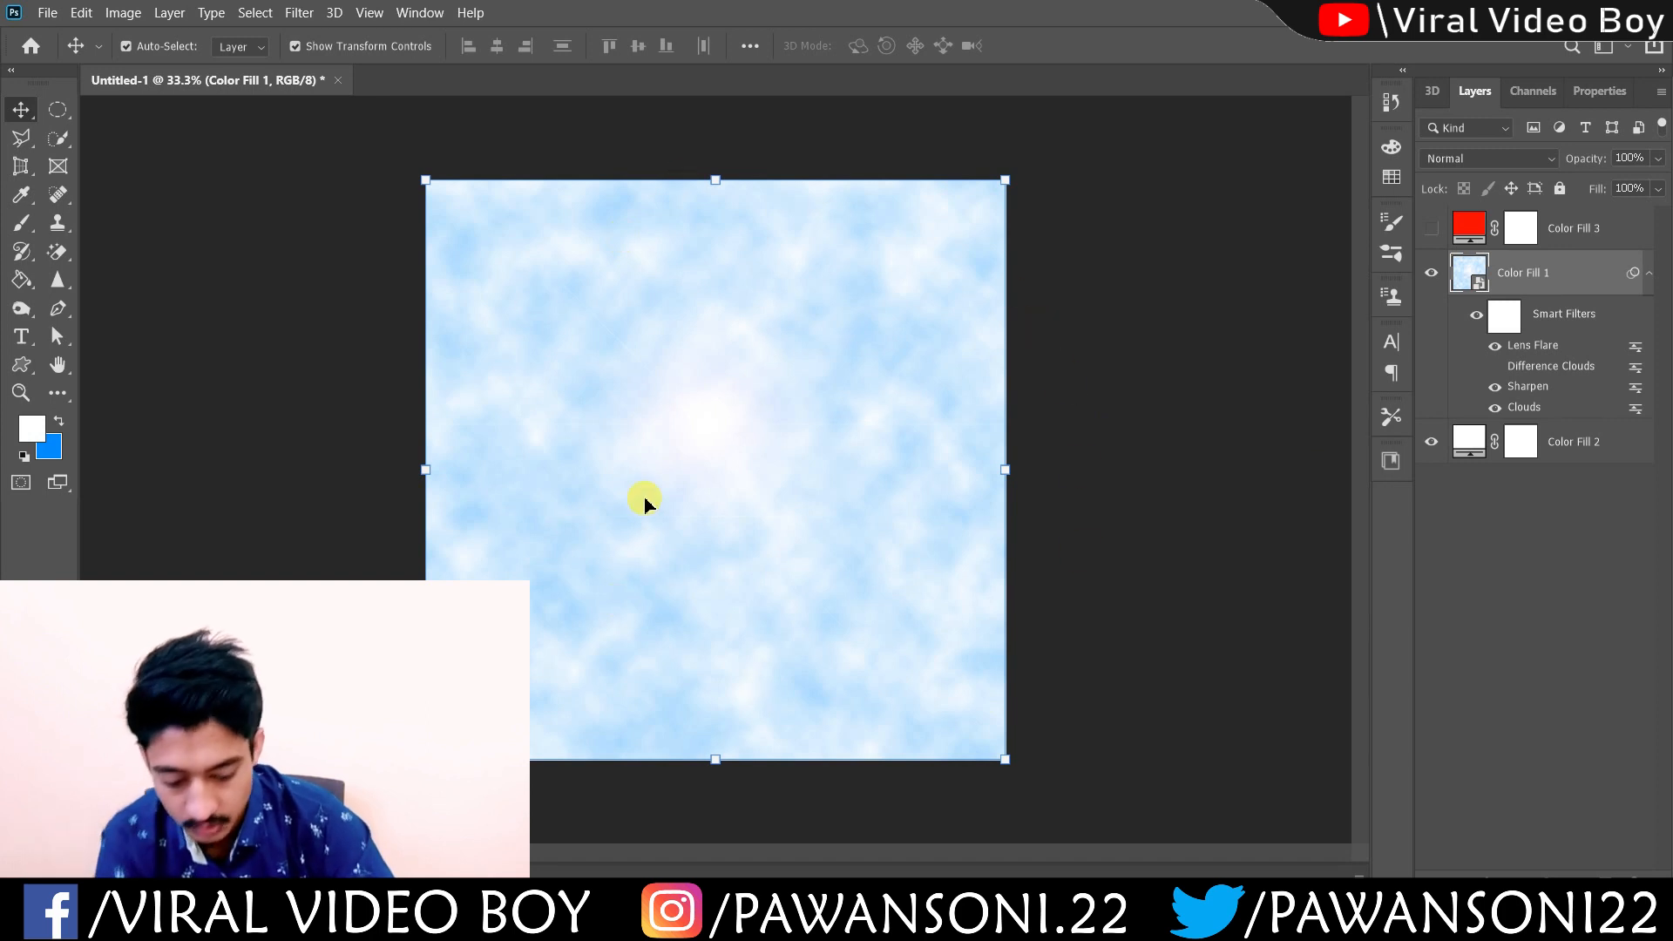
pyautogui.hotkey('ctrl', '+')
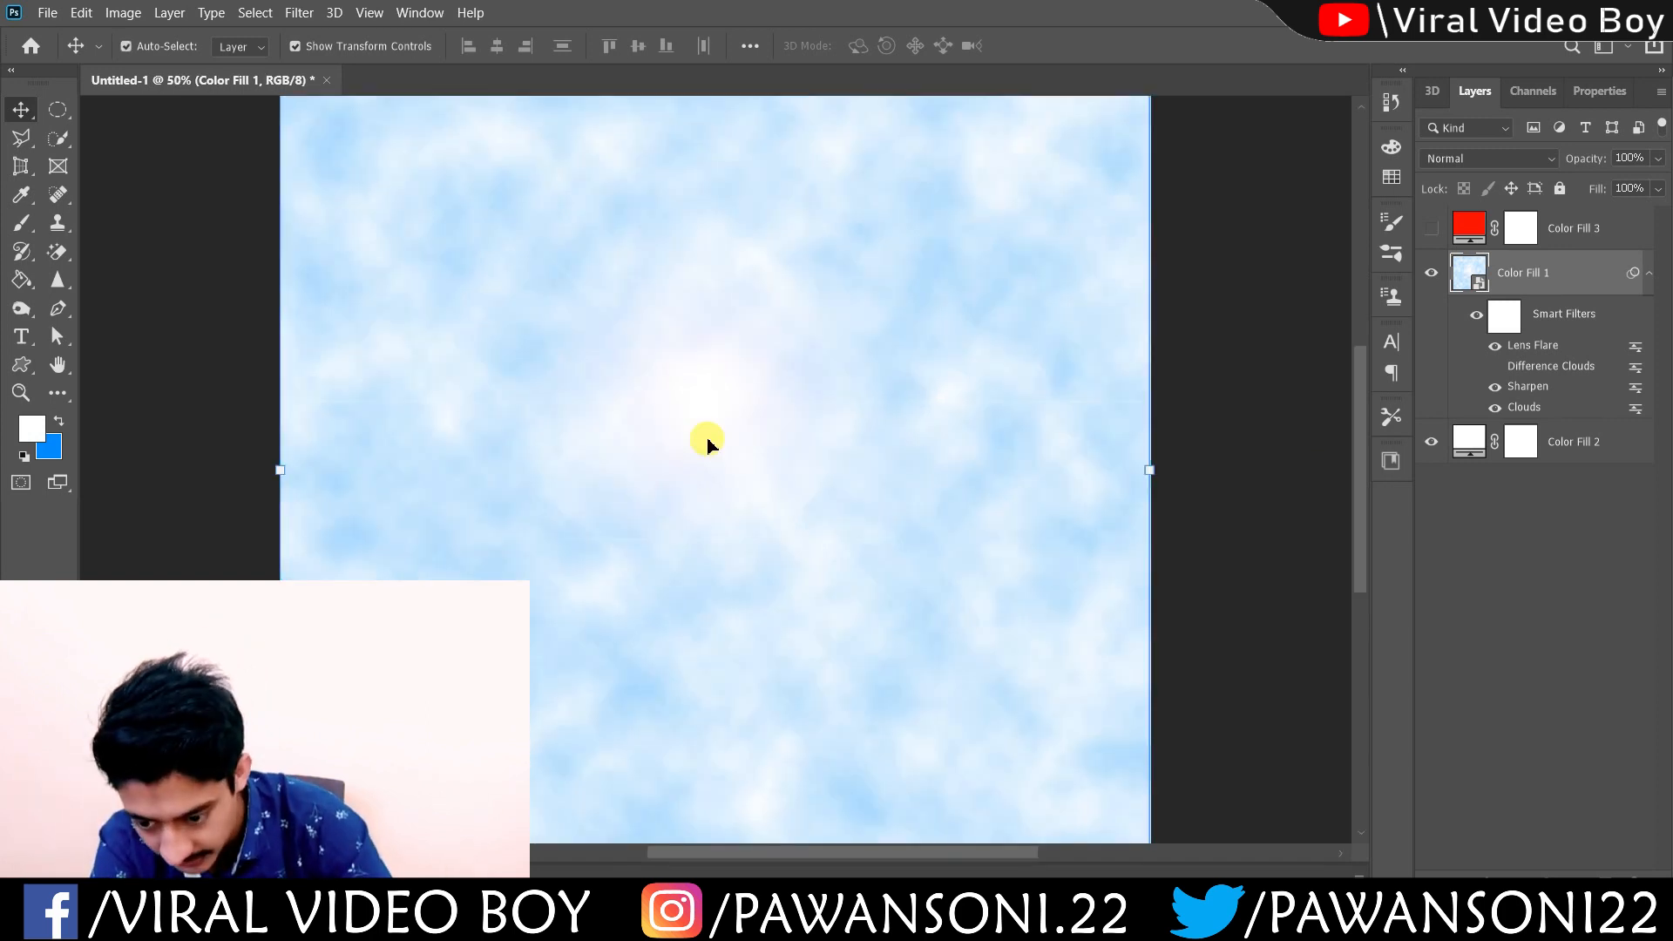